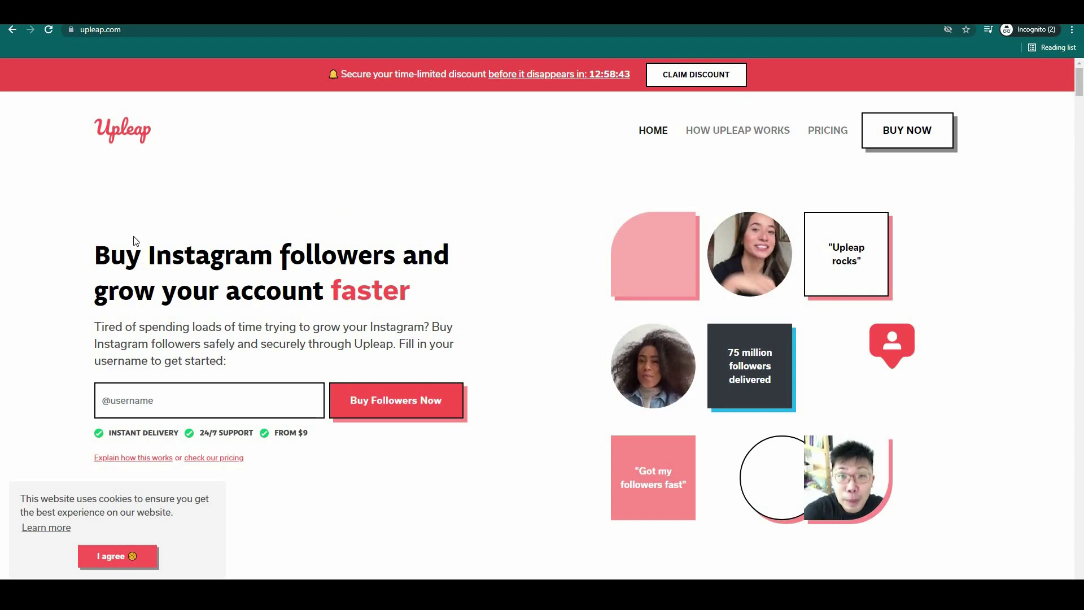
- Highlight the Upleap homepage headline and intro text, then clear the highlight
{"action": "left_click_drag", "start_coordinate": [245, 461], "coordinate": [94, 251]}
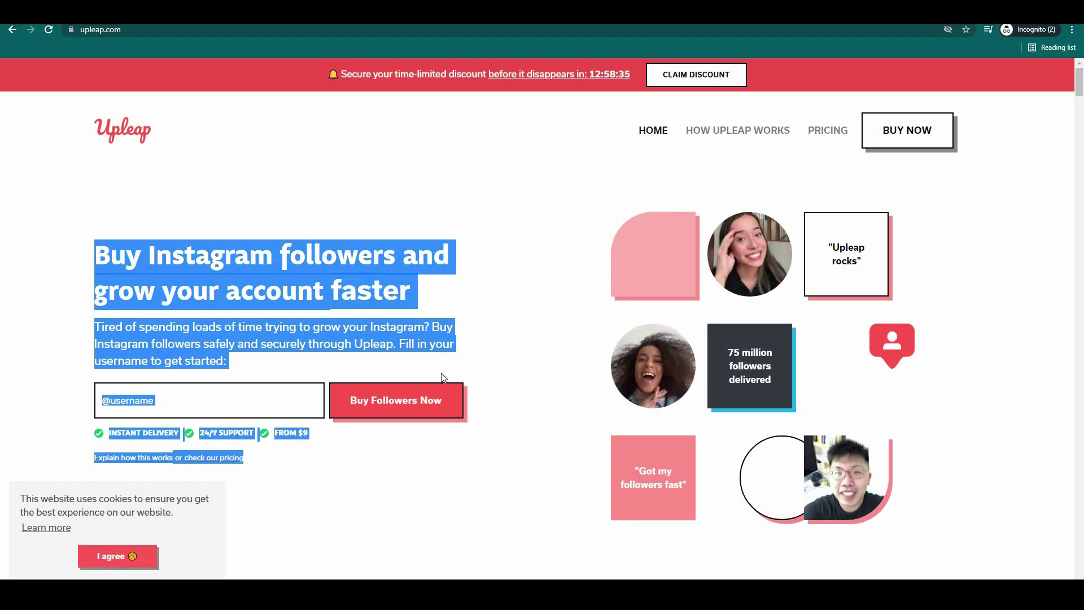
{"action": "left_click", "coordinate": [411, 501]}
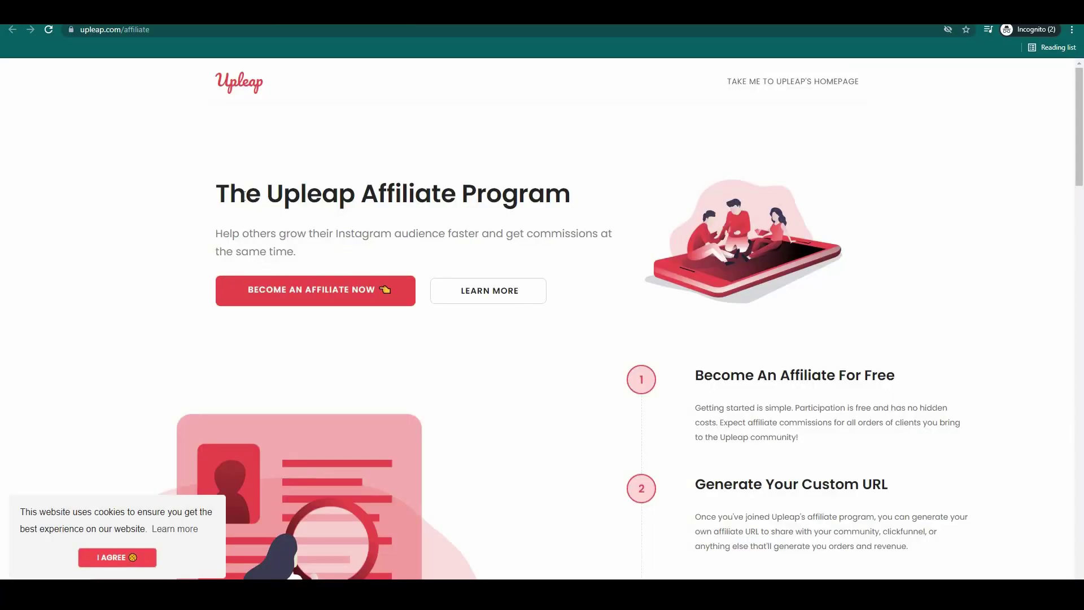
{"action": "left_click_drag", "start_coordinate": [296, 253], "coordinate": [210, 180]}
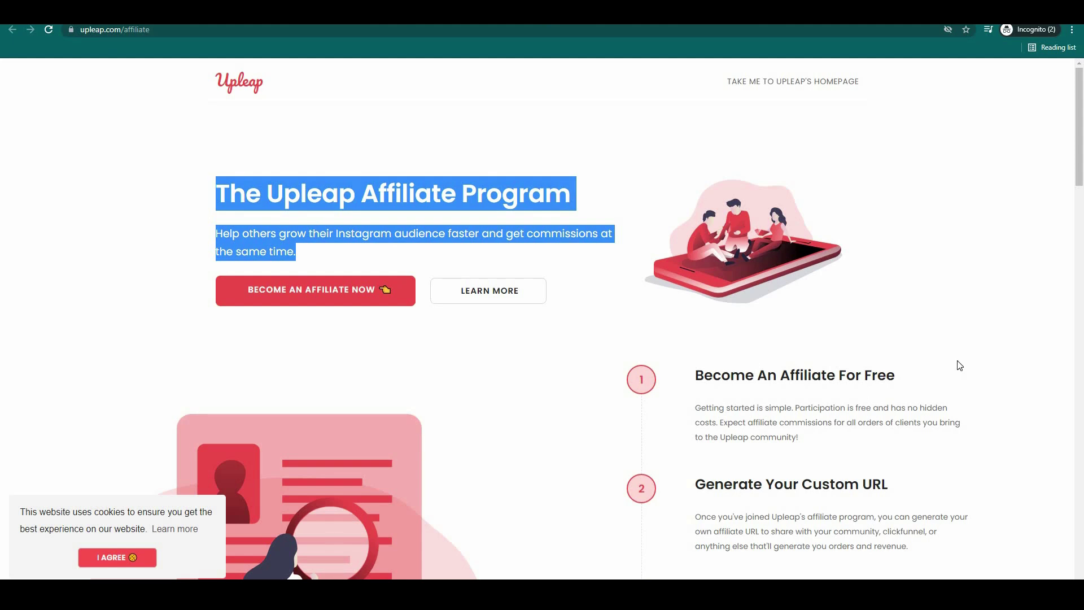
{"action": "scroll", "coordinate": [932, 260], "scroll_direction": "down", "scroll_amount": 4}
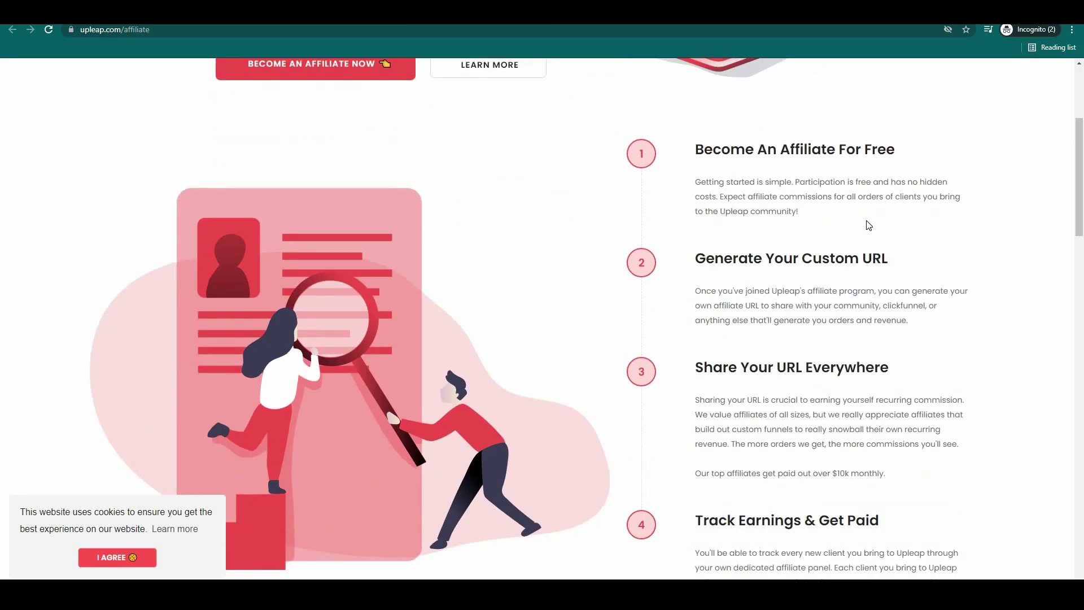
{"action": "triple_click", "coordinate": [690, 151]}
{"action": "left_click_drag", "start_coordinate": [908, 320], "coordinate": [697, 252]}
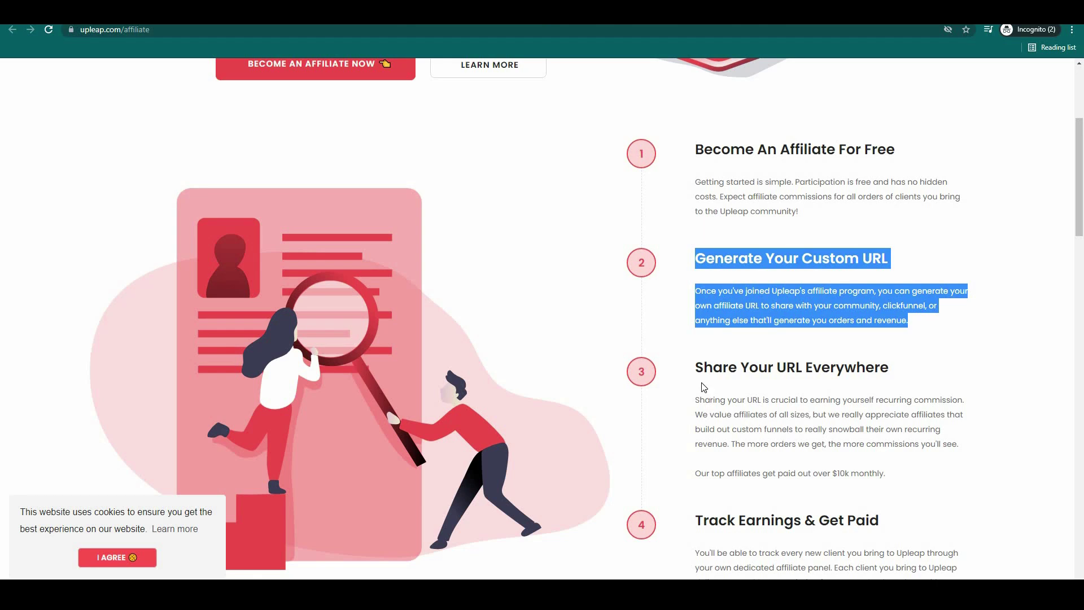
{"action": "mouse_move", "coordinate": [885, 473]}
{"action": "left_mouse_down"}
{"action": "mouse_move", "coordinate": [706, 398]}
{"action": "mouse_move", "coordinate": [692, 370]}
{"action": "left_mouse_up"}
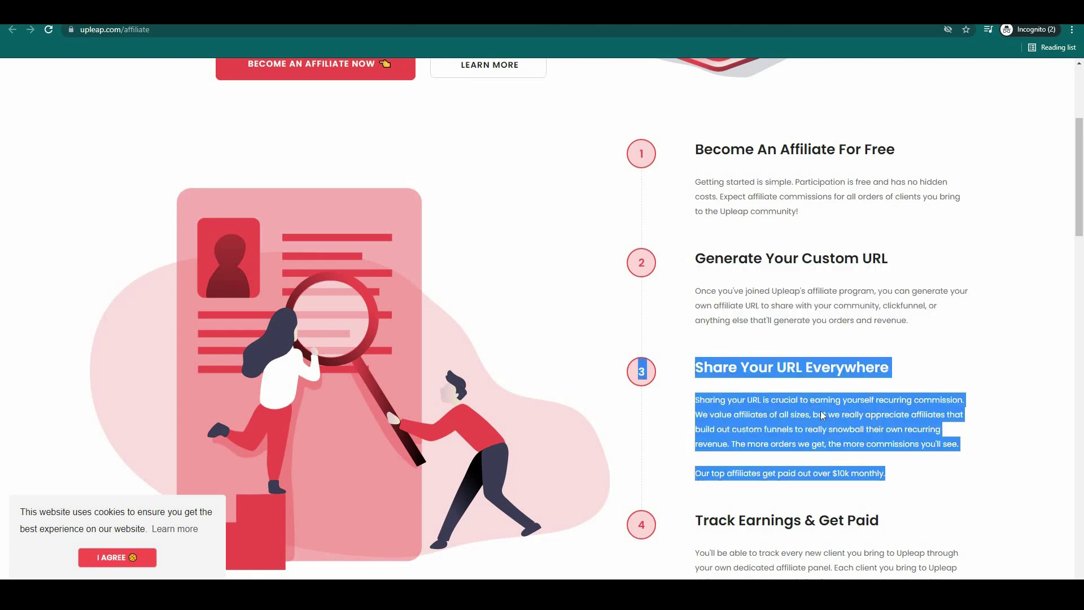
{"action": "scroll", "coordinate": [834, 417], "scroll_direction": "down", "scroll_amount": 3}
{"action": "left_click", "coordinate": [886, 435]}
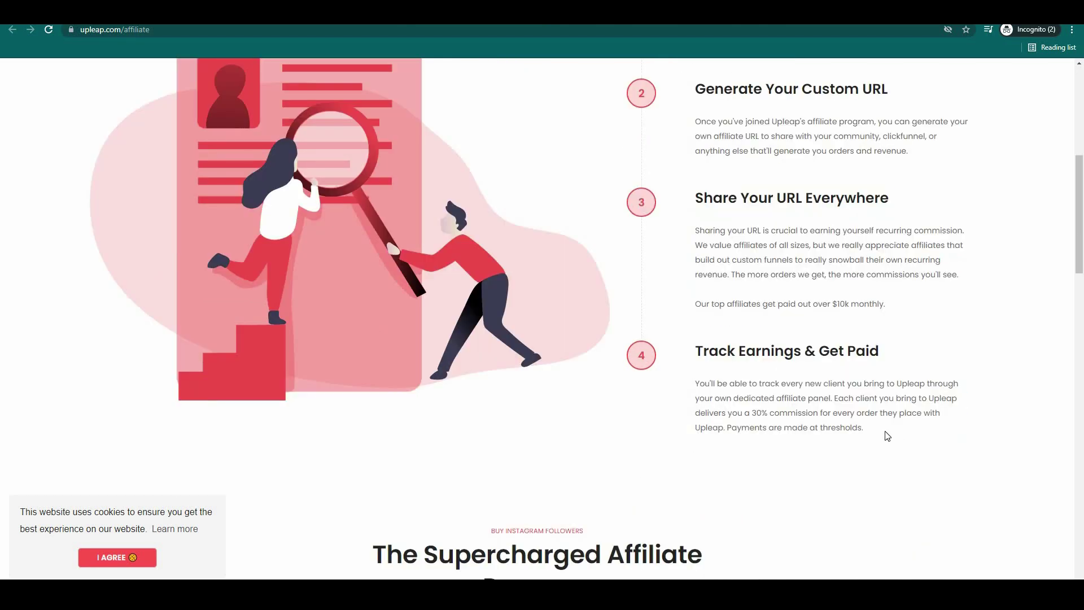
{"action": "left_click_drag", "start_coordinate": [693, 353], "coordinate": [888, 436]}
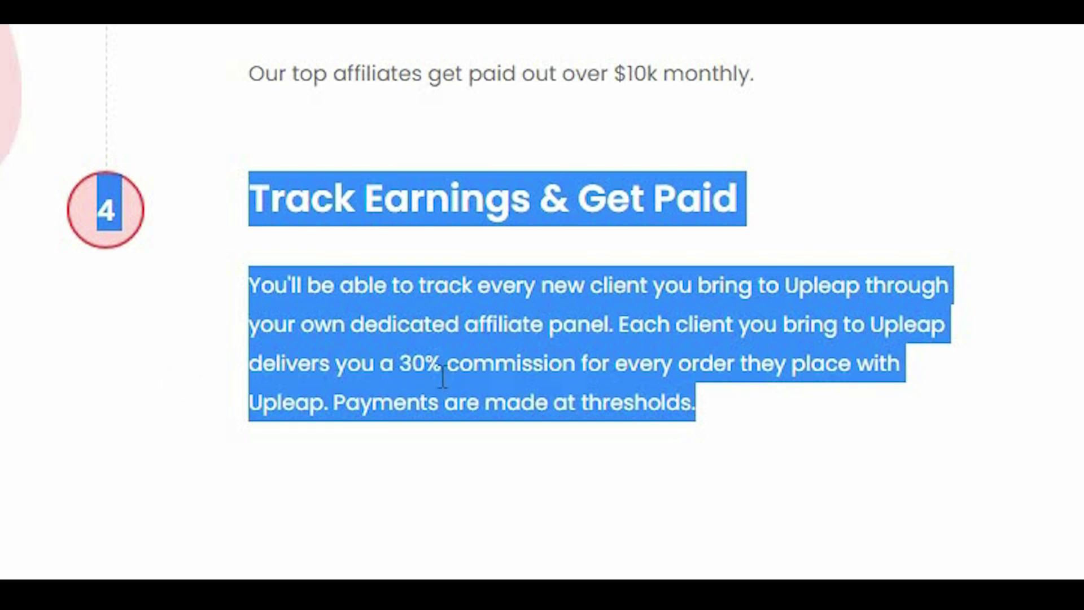
{"action": "mouse_move", "coordinate": [414, 370]}
{"action": "left_mouse_down"}
{"action": "mouse_move", "coordinate": [450, 365]}
{"action": "mouse_move", "coordinate": [407, 373]}
{"action": "left_mouse_up"}
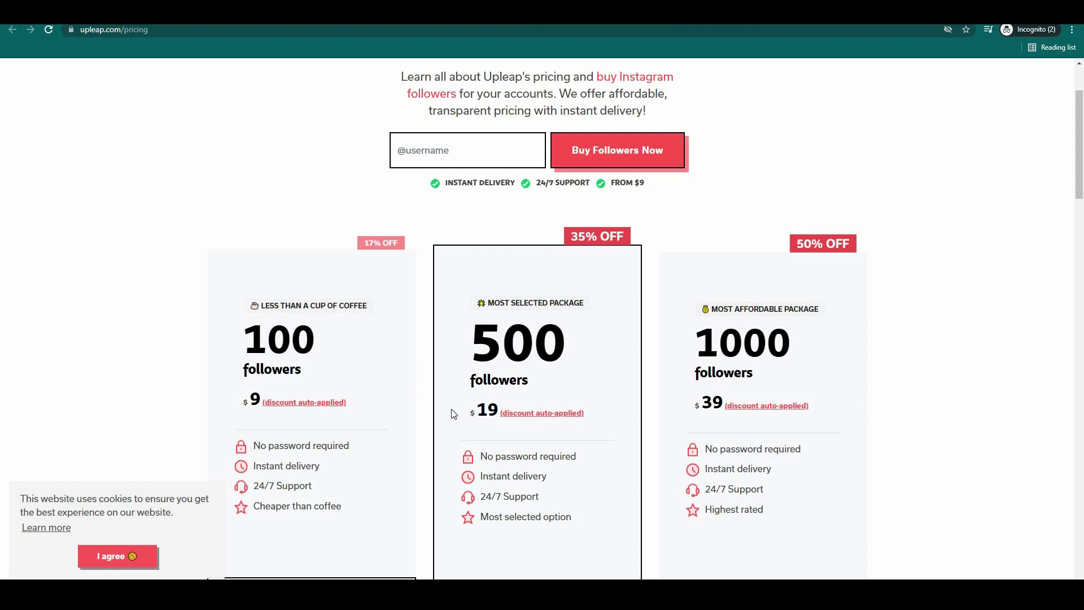
{"action": "mouse_move", "coordinate": [219, 318]}
{"action": "left_mouse_down"}
{"action": "mouse_move", "coordinate": [873, 347]}
{"action": "mouse_move", "coordinate": [902, 399]}
{"action": "left_mouse_up"}
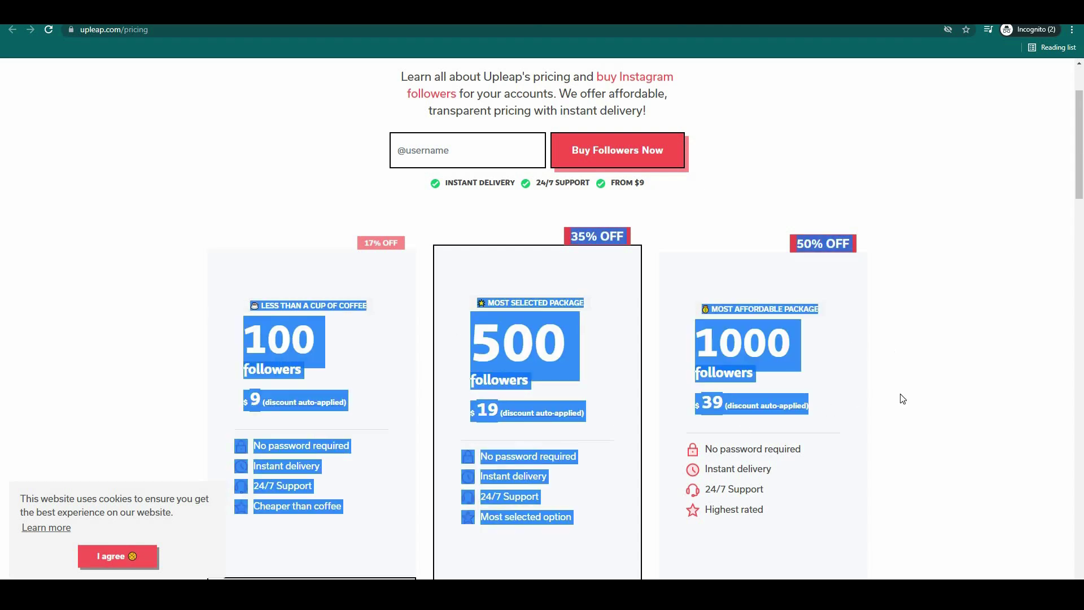
{"action": "left_click", "coordinate": [604, 400]}
{"action": "left_click_drag", "start_coordinate": [604, 400], "coordinate": [429, 316]}
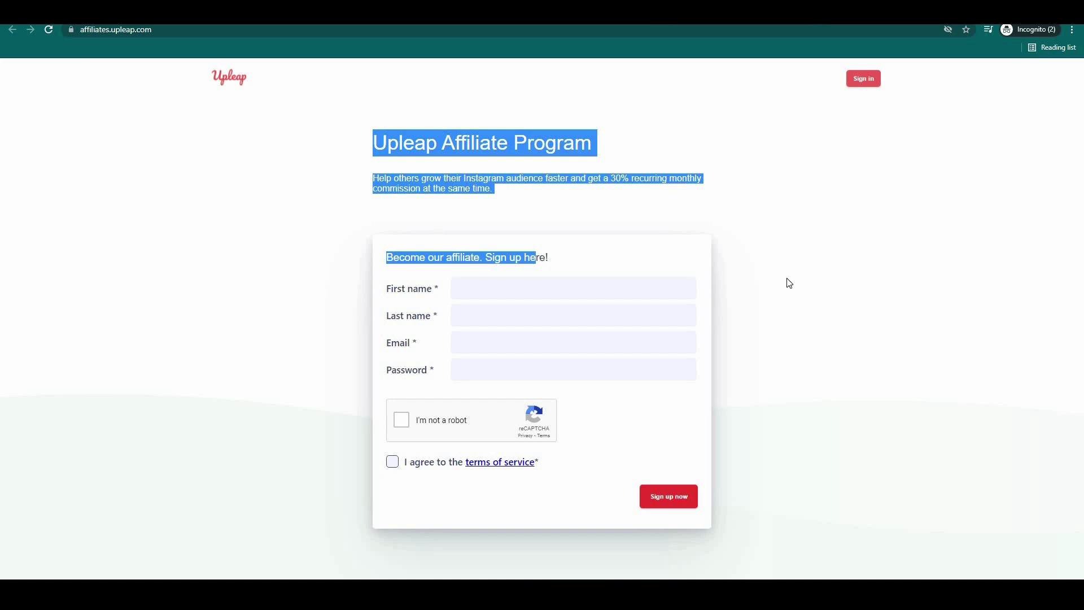
- Highlight the First name and Last name labels on the affiliate sign-up form
{"action": "mouse_move", "coordinate": [388, 290]}
{"action": "left_mouse_down"}
{"action": "mouse_move", "coordinate": [438, 316]}
{"action": "mouse_move", "coordinate": [388, 319]}
{"action": "mouse_move", "coordinate": [435, 370]}
{"action": "mouse_move", "coordinate": [389, 373]}
{"action": "left_mouse_up"}
{"action": "triple_click", "coordinate": [389, 319]}
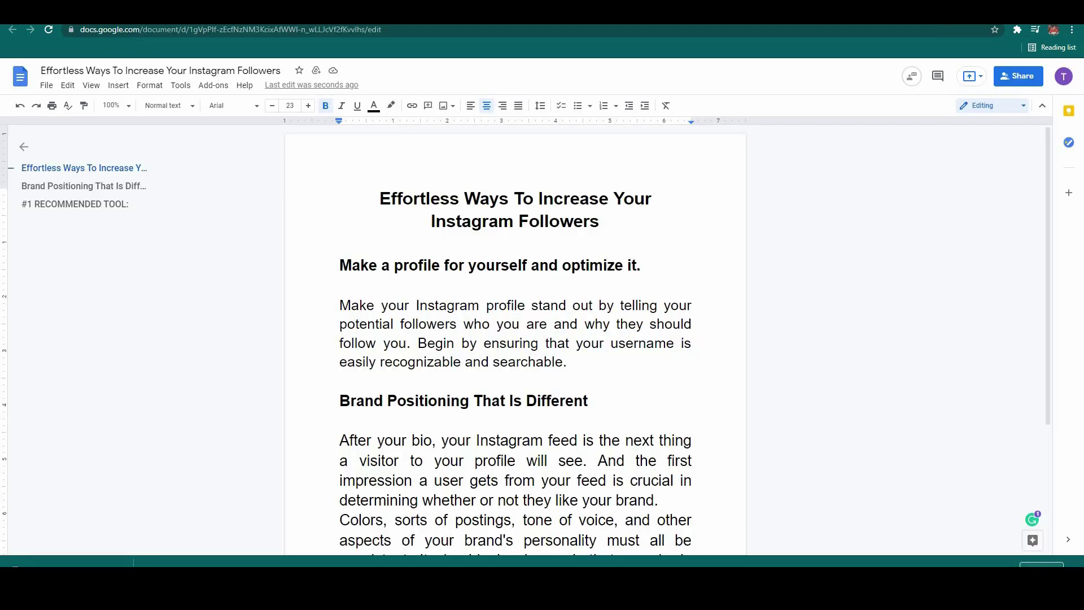
{"action": "left_click", "coordinate": [379, 298]}
{"action": "key", "text": "ctrl+shift+Down"}
{"action": "key", "text": "ctrl+shift+Down"}
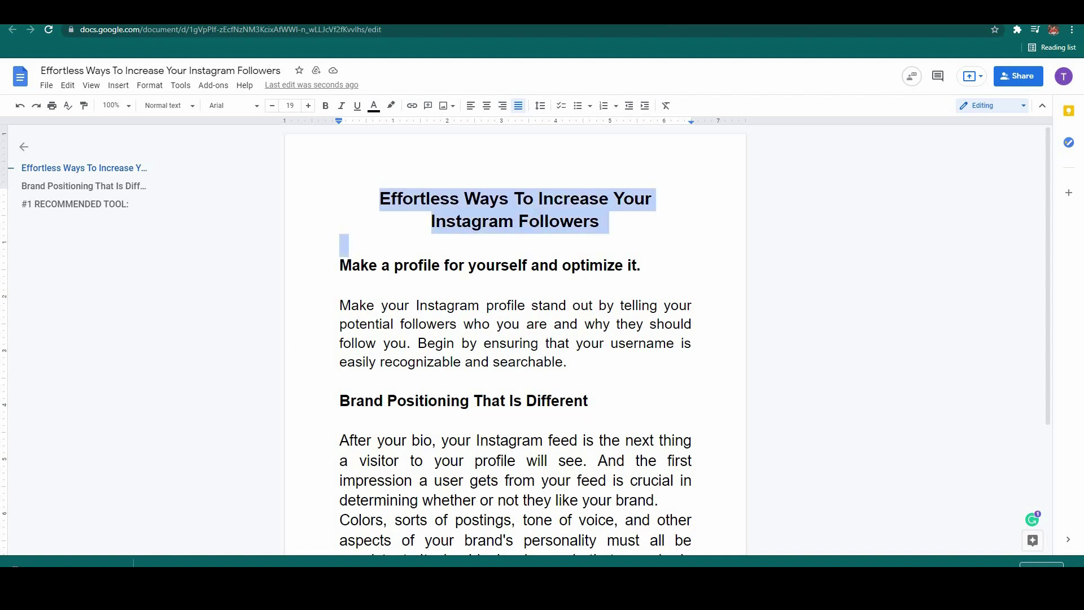
{"action": "key", "text": "ctrl+shift+Down"}
{"action": "key", "text": "ctrl+shift+Down"}
{"action": "key", "text": "ctrl+shift+Down"}
{"action": "key", "text": "ctrl+shift+Down"}
{"action": "key", "text": "ctrl+shift+Down"}
{"action": "key", "text": "ctrl+shift+Down"}
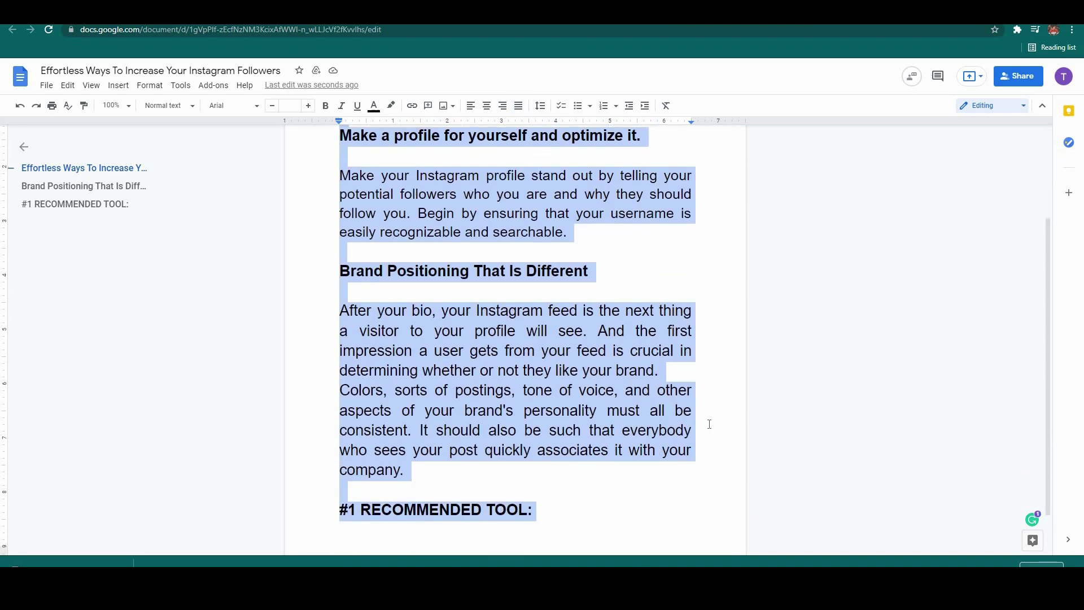
{"action": "scroll", "coordinate": [712, 424], "scroll_direction": "up", "scroll_amount": 2}
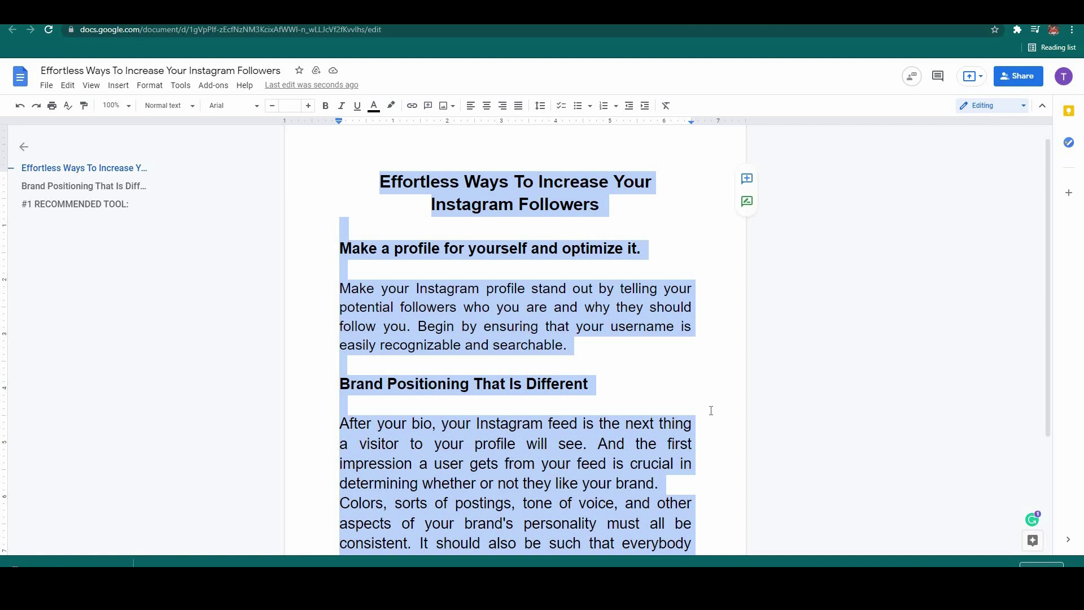
{"action": "scroll", "coordinate": [711, 410], "scroll_direction": "up", "scroll_amount": 1}
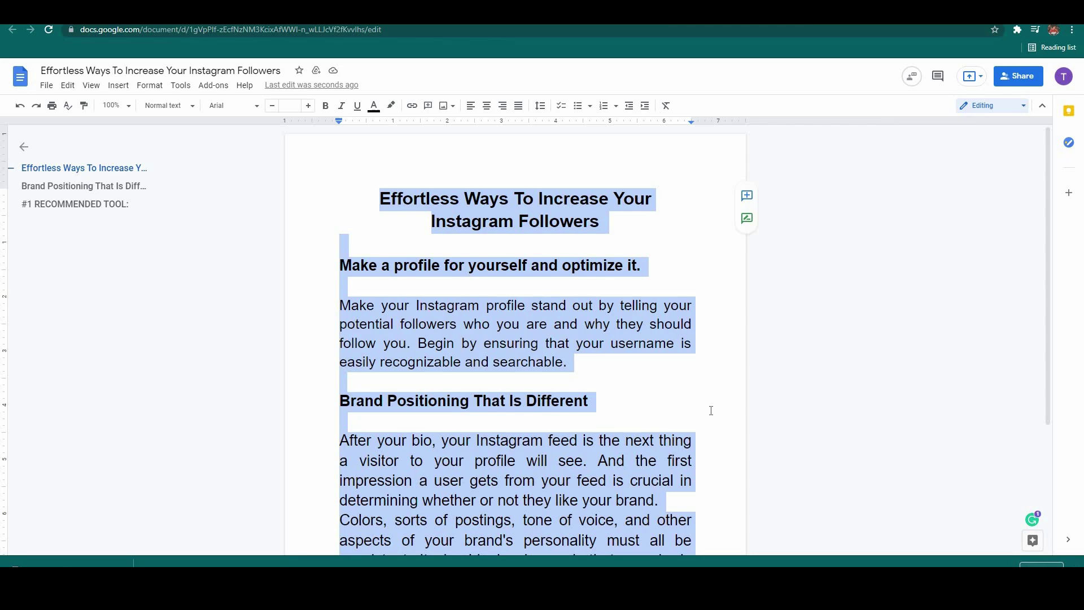
{"action": "scroll", "coordinate": [711, 410], "scroll_direction": "down", "scroll_amount": 3}
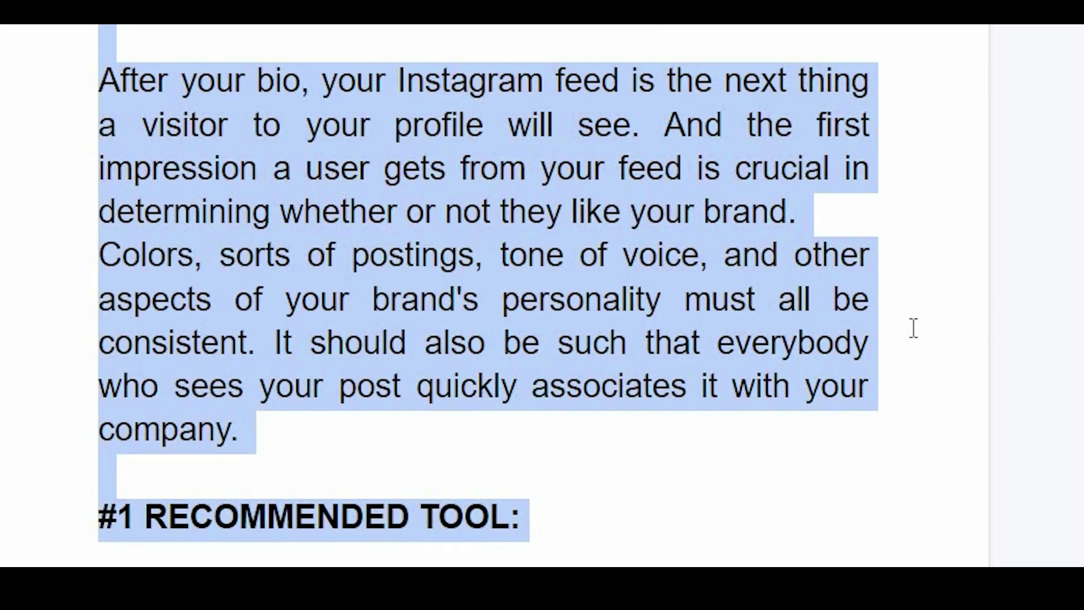
{"action": "left_click", "coordinate": [676, 390]}
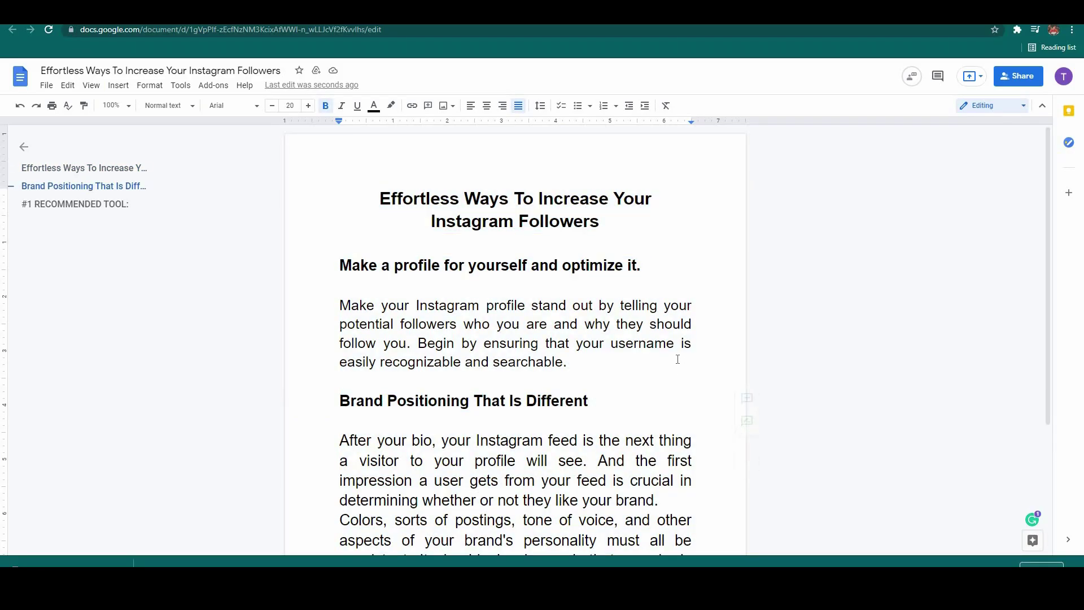
{"action": "scroll", "coordinate": [678, 359], "scroll_direction": "down", "scroll_amount": 1}
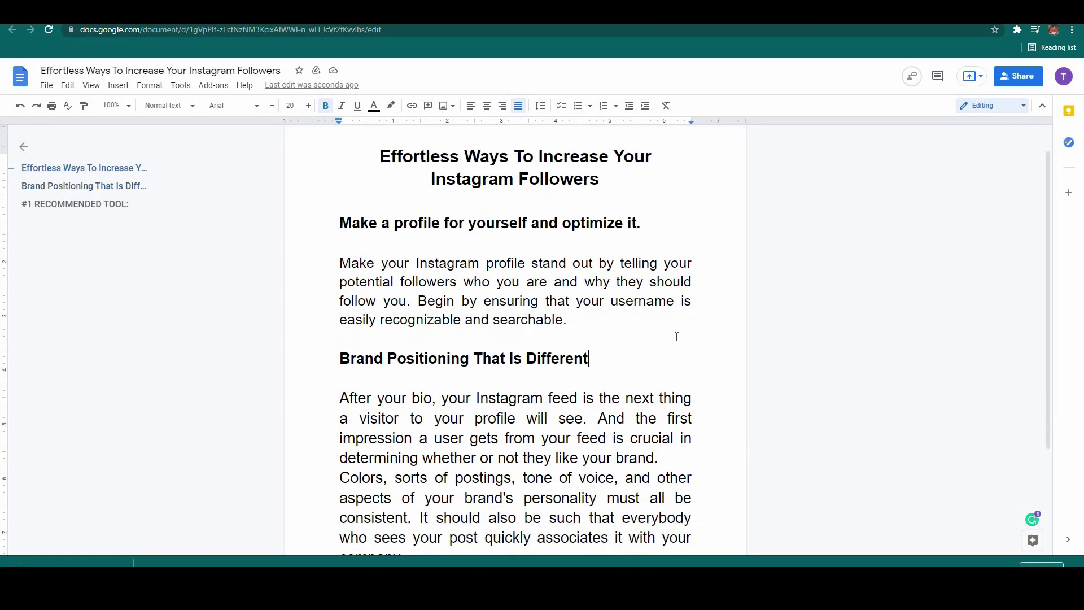
{"action": "key", "text": "shift+Home"}
{"action": "key", "text": "shift+Right"}
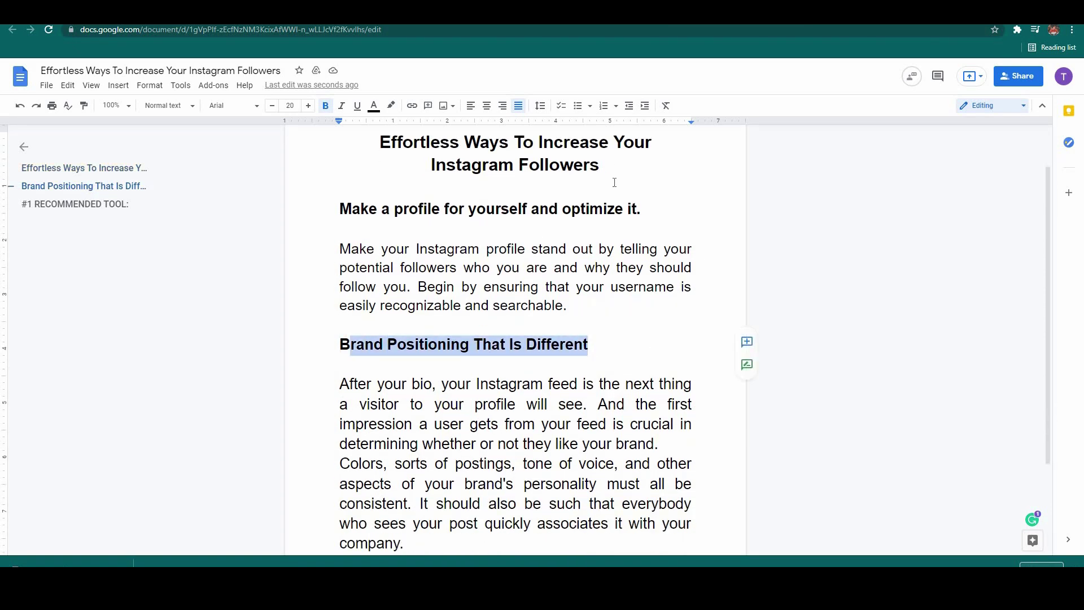
{"action": "left_click_drag", "start_coordinate": [369, 140], "coordinate": [600, 165]}
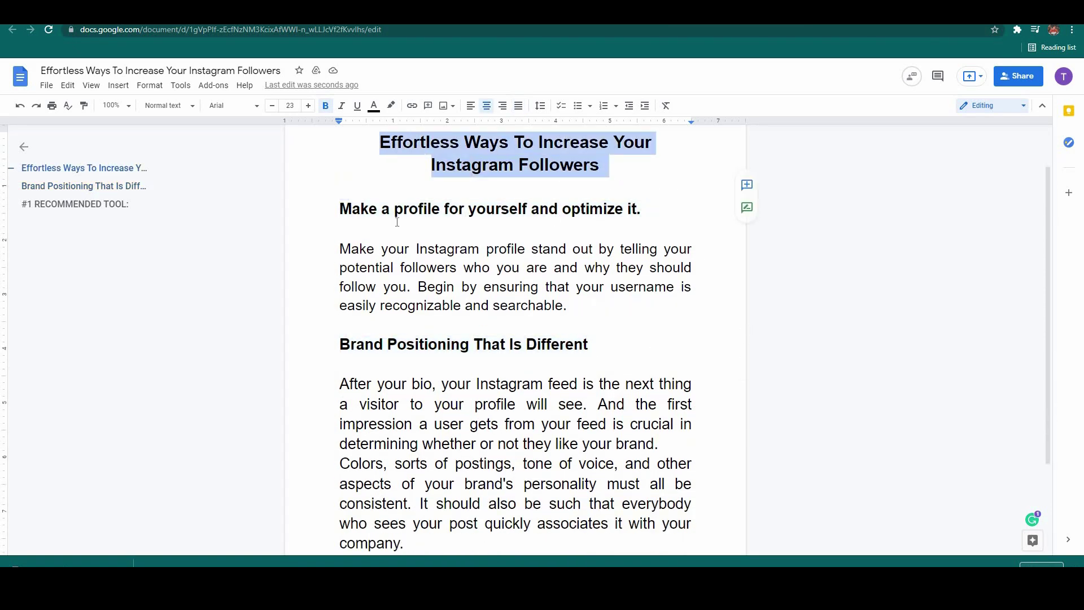
{"action": "left_click_drag", "start_coordinate": [648, 210], "coordinate": [345, 230]}
{"action": "key", "text": "shift+Up"}
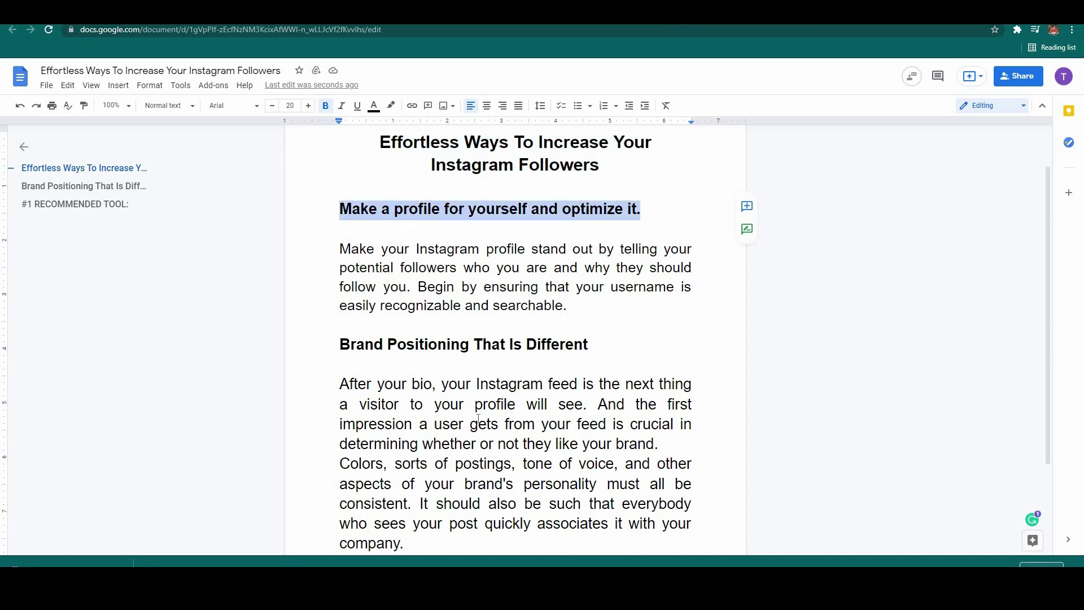
{"action": "scroll", "coordinate": [491, 433], "scroll_direction": "down", "scroll_amount": 2}
{"action": "left_click_drag", "start_coordinate": [404, 431], "coordinate": [478, 327]}
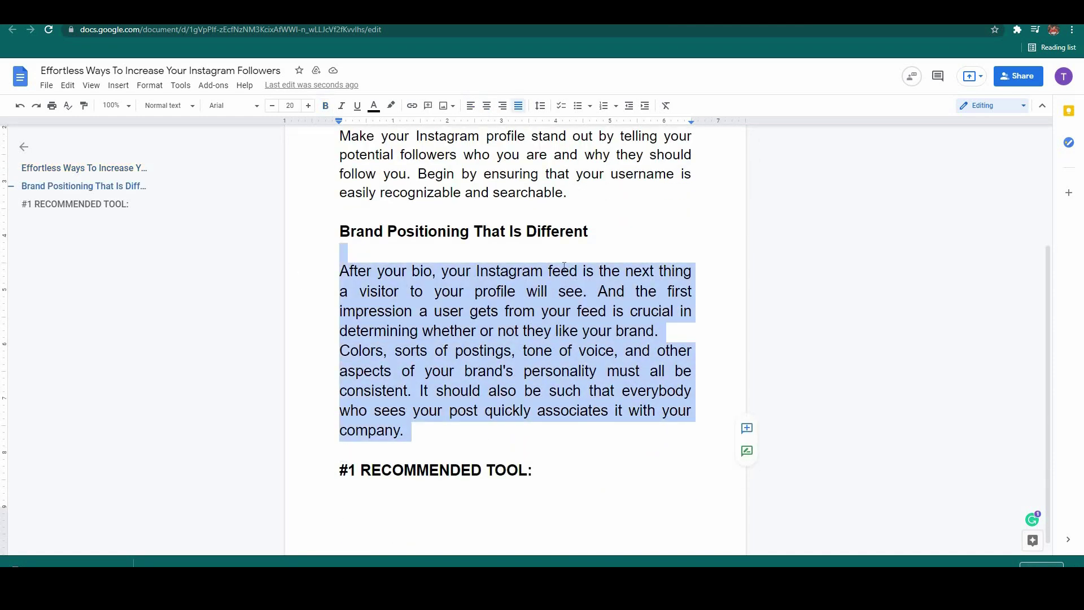
{"action": "key", "text": "ctrl+shift+Up"}
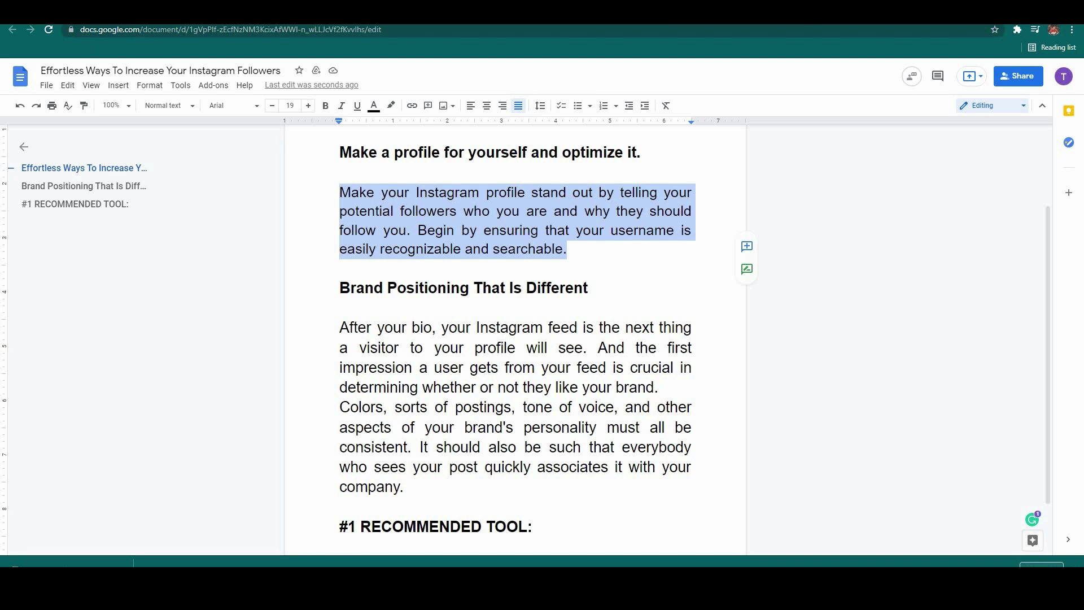
{"action": "key", "text": "ctrl+shift+Down"}
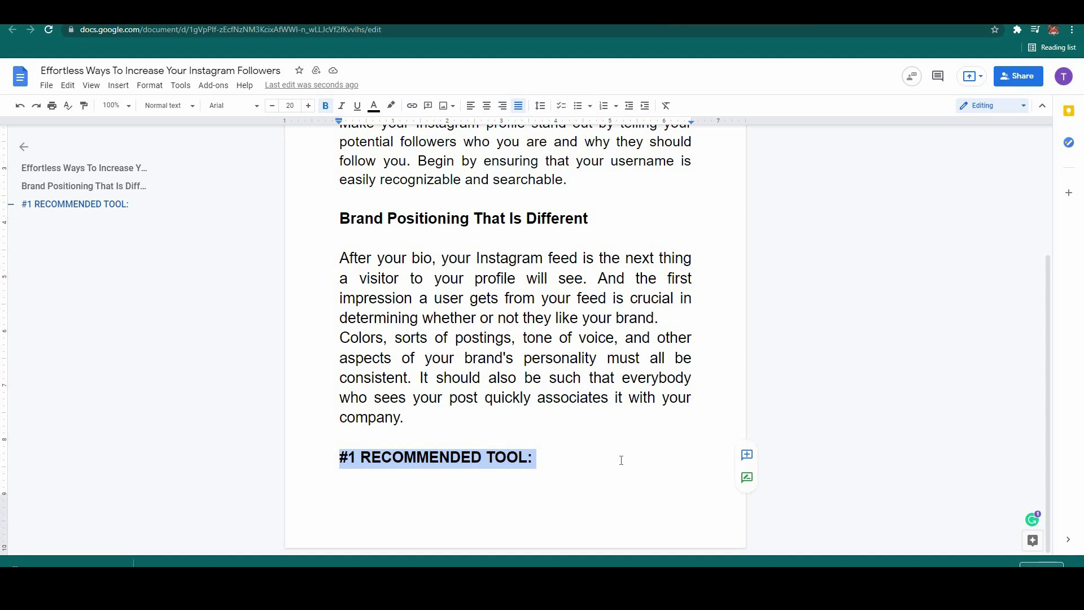
{"action": "left_click", "coordinate": [621, 461]}
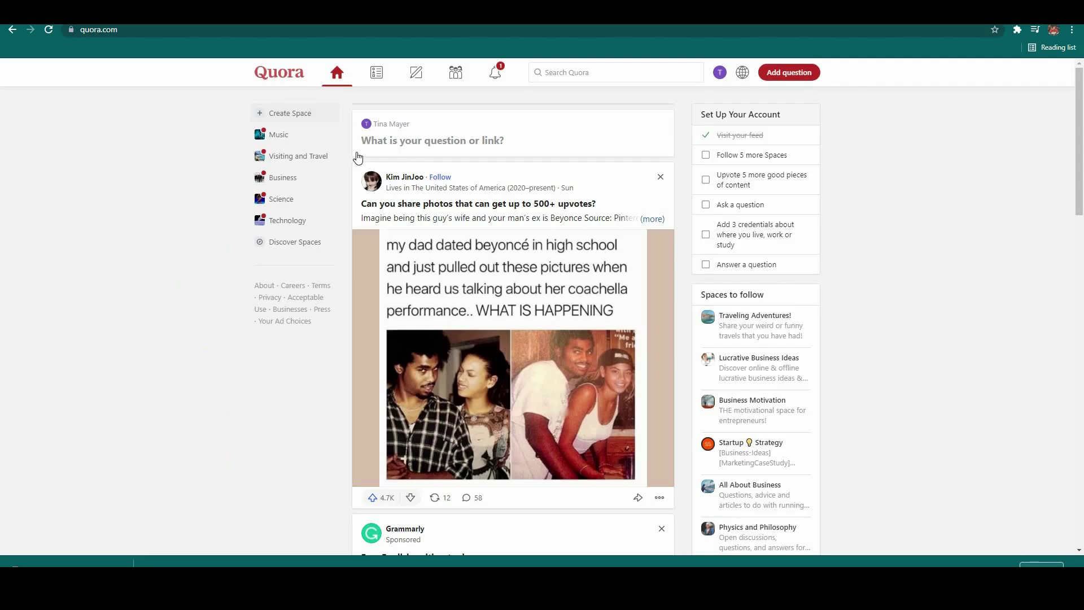
- Scroll the Quora home feed and select the first heading
{"action": "scroll", "coordinate": [533, 249], "scroll_direction": "down", "scroll_amount": 2}
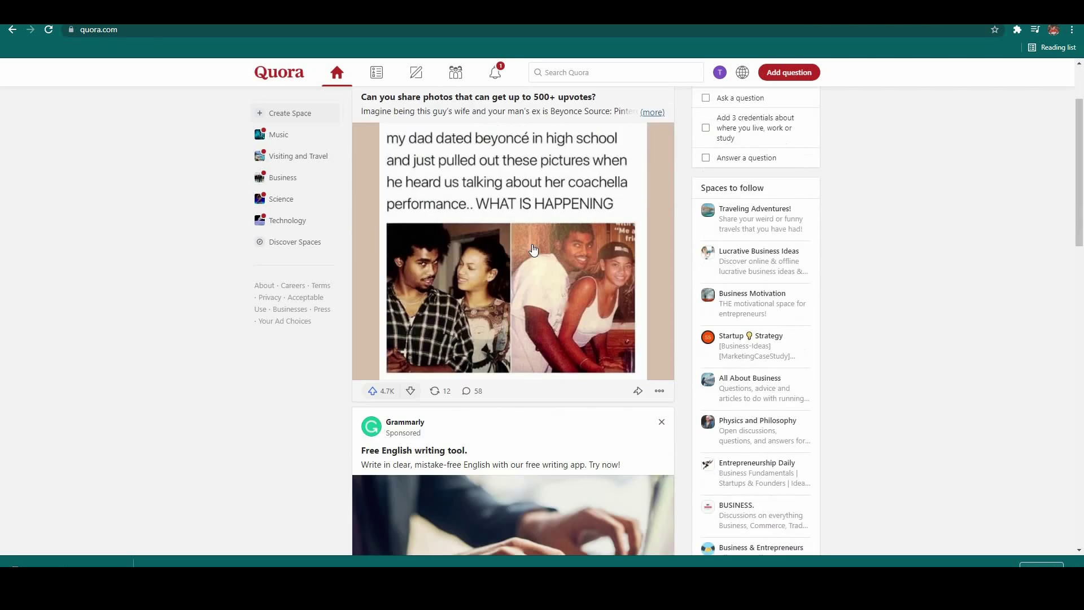
{"action": "scroll", "coordinate": [525, 293], "scroll_direction": "down", "scroll_amount": 4}
{"action": "scroll", "coordinate": [513, 350], "scroll_direction": "down", "scroll_amount": 4}
{"action": "scroll", "coordinate": [513, 351], "scroll_direction": "down", "scroll_amount": 2}
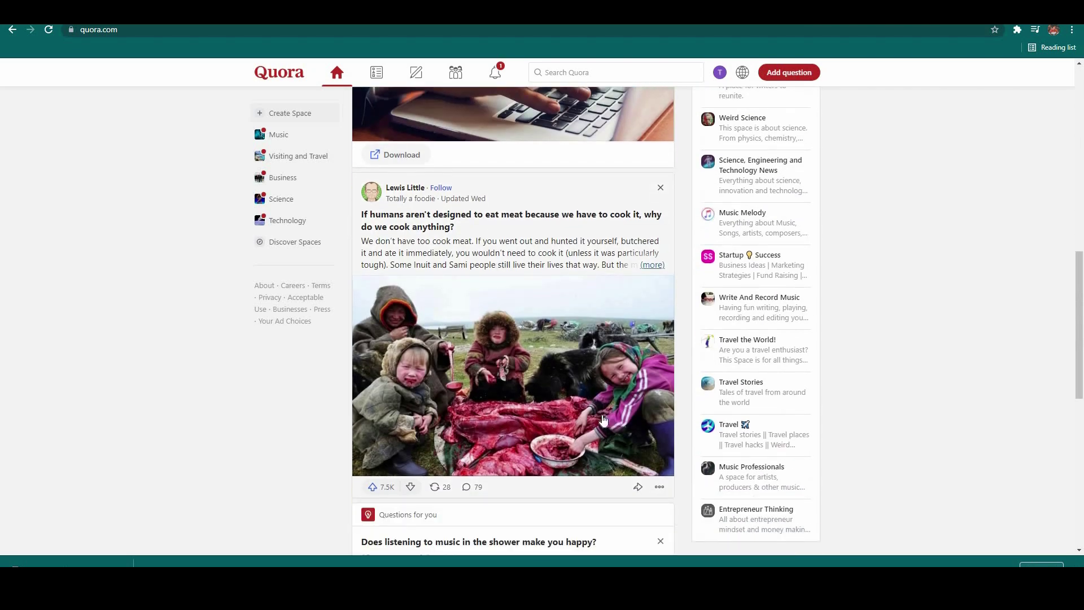
{"action": "scroll", "coordinate": [513, 351], "scroll_direction": "down", "scroll_amount": 5}
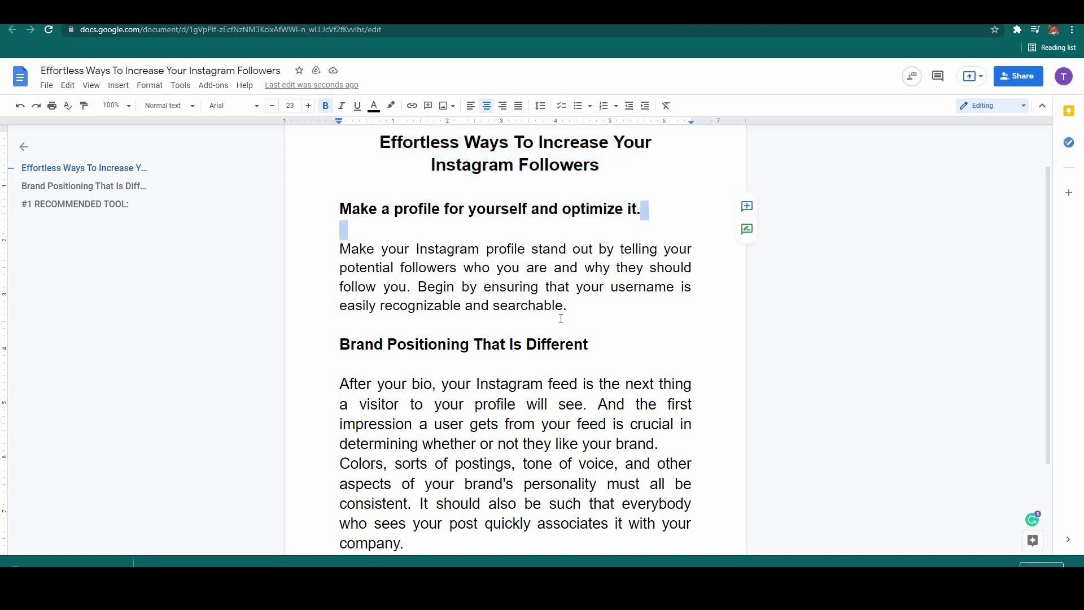
{"action": "triple_click", "coordinate": [342, 210]}
- Scroll further down through the rest of the Quora home feed
{"action": "scroll", "coordinate": [504, 448], "scroll_direction": "down", "scroll_amount": 2}
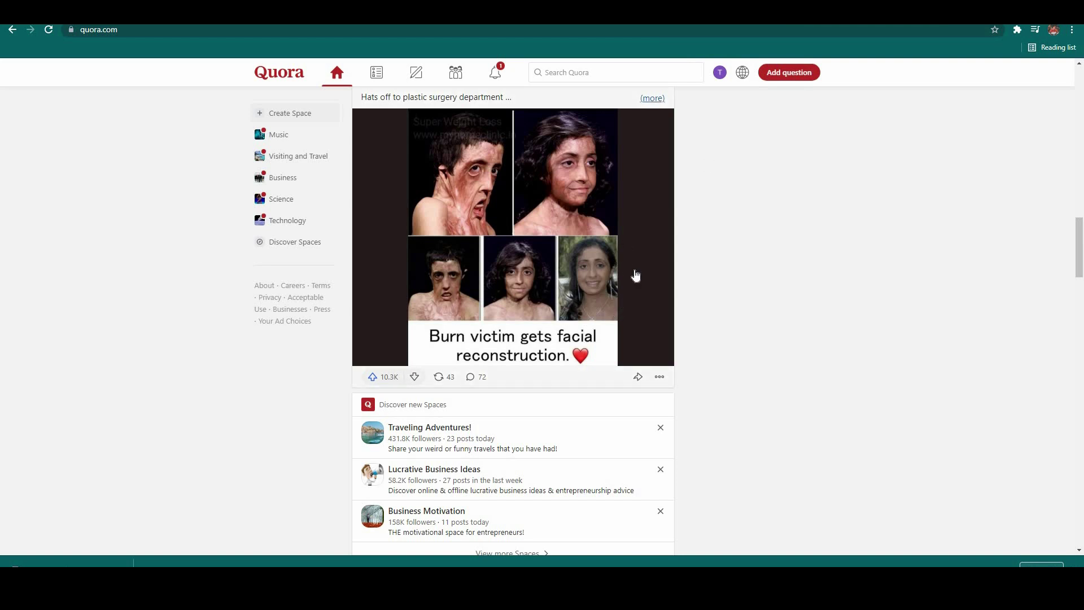
{"action": "scroll", "coordinate": [635, 275], "scroll_direction": "down", "scroll_amount": 2}
{"action": "scroll", "coordinate": [636, 274], "scroll_direction": "down", "scroll_amount": 2}
{"action": "scroll", "coordinate": [508, 271], "scroll_direction": "down", "scroll_amount": 3}
{"action": "scroll", "coordinate": [514, 299], "scroll_direction": "down", "scroll_amount": 1}
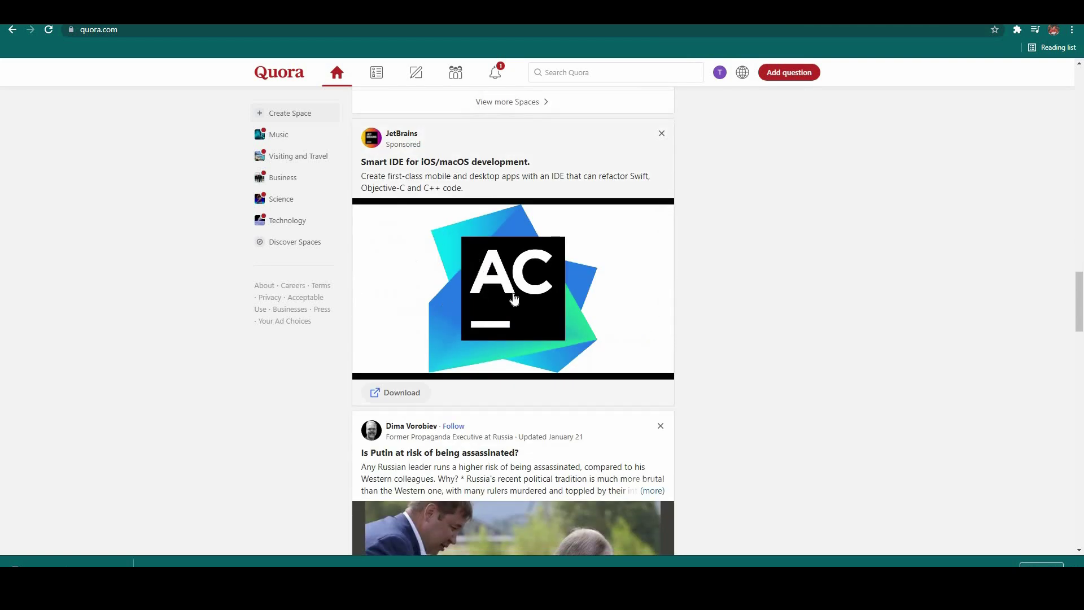
{"action": "scroll", "coordinate": [514, 299], "scroll_direction": "down", "scroll_amount": 4}
{"action": "scroll", "coordinate": [461, 339], "scroll_direction": "down", "scroll_amount": 4}
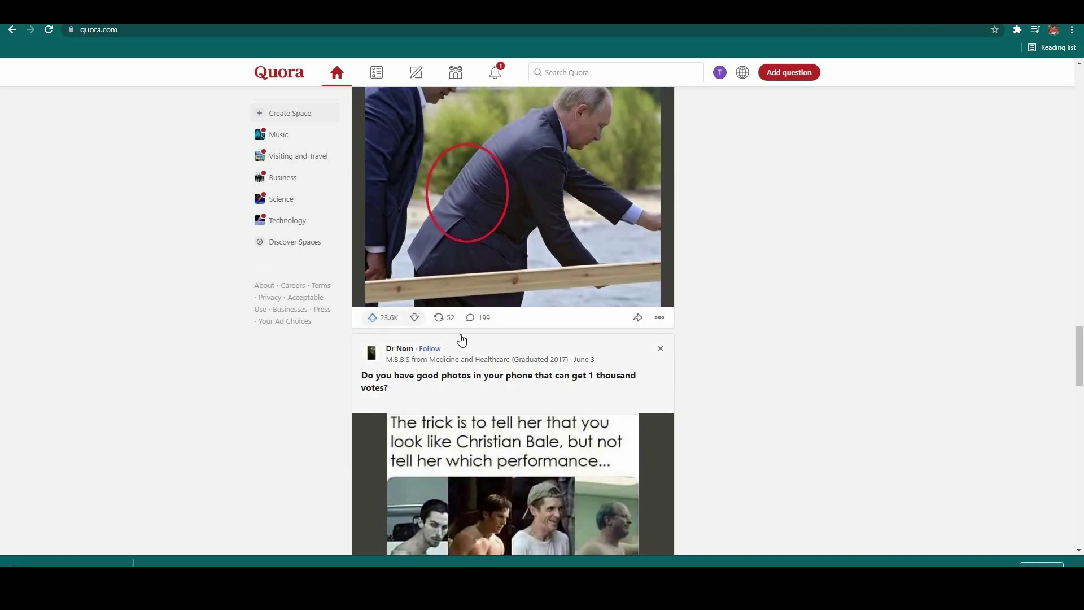
{"action": "scroll", "coordinate": [462, 339], "scroll_direction": "down", "scroll_amount": 4}
{"action": "scroll", "coordinate": [462, 384], "scroll_direction": "down", "scroll_amount": 4}
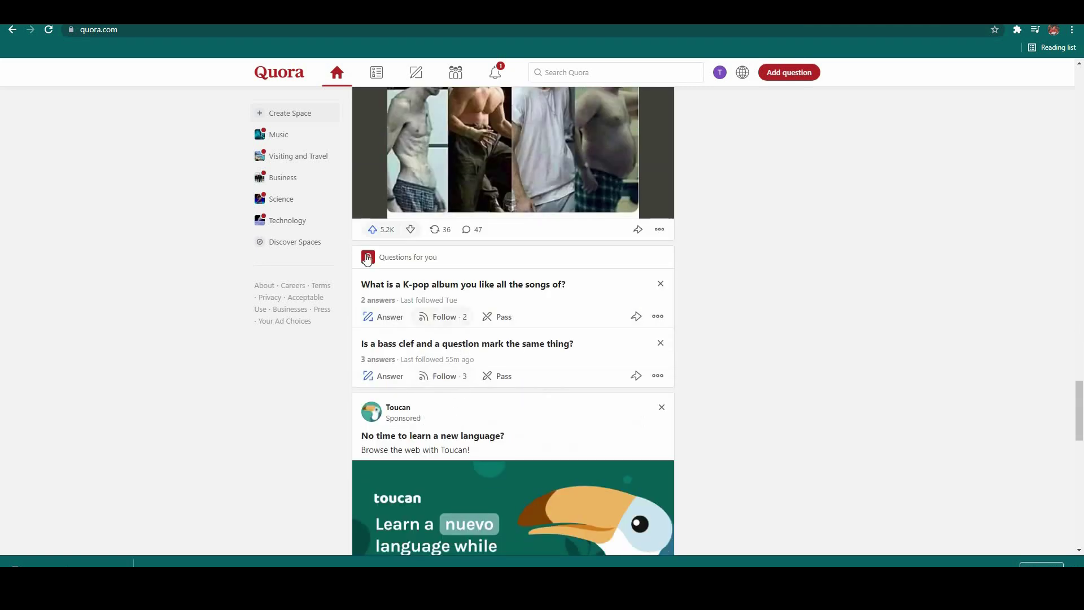
{"action": "scroll", "coordinate": [367, 258], "scroll_direction": "down", "scroll_amount": 3}
{"action": "scroll", "coordinate": [423, 277], "scroll_direction": "down", "scroll_amount": 5}
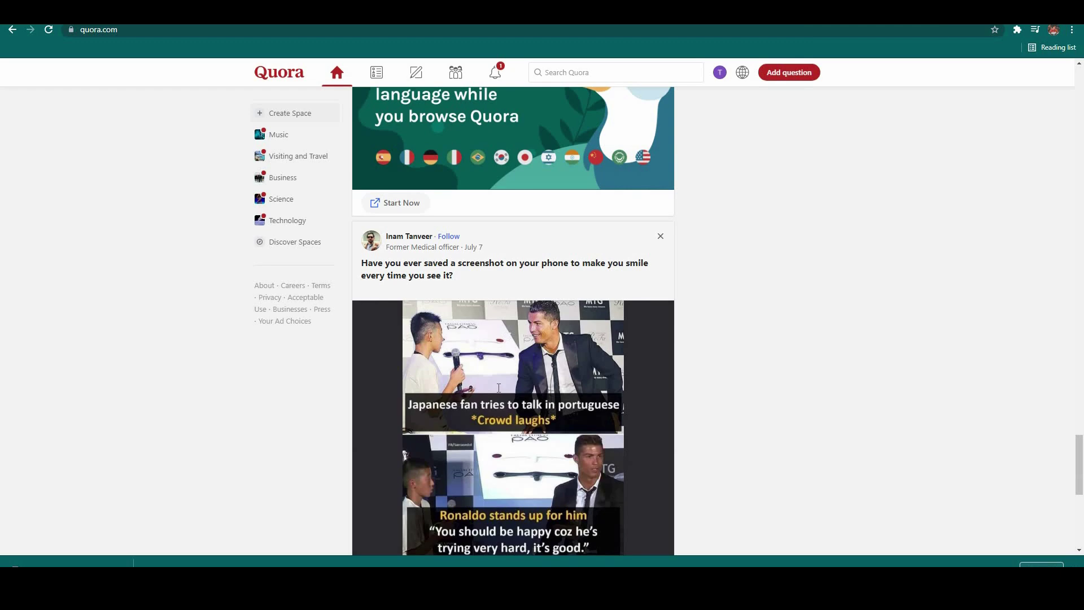
{"action": "scroll", "coordinate": [499, 388], "scroll_direction": "down", "scroll_amount": 4}
{"action": "scroll", "coordinate": [531, 406], "scroll_direction": "down", "scroll_amount": 5}
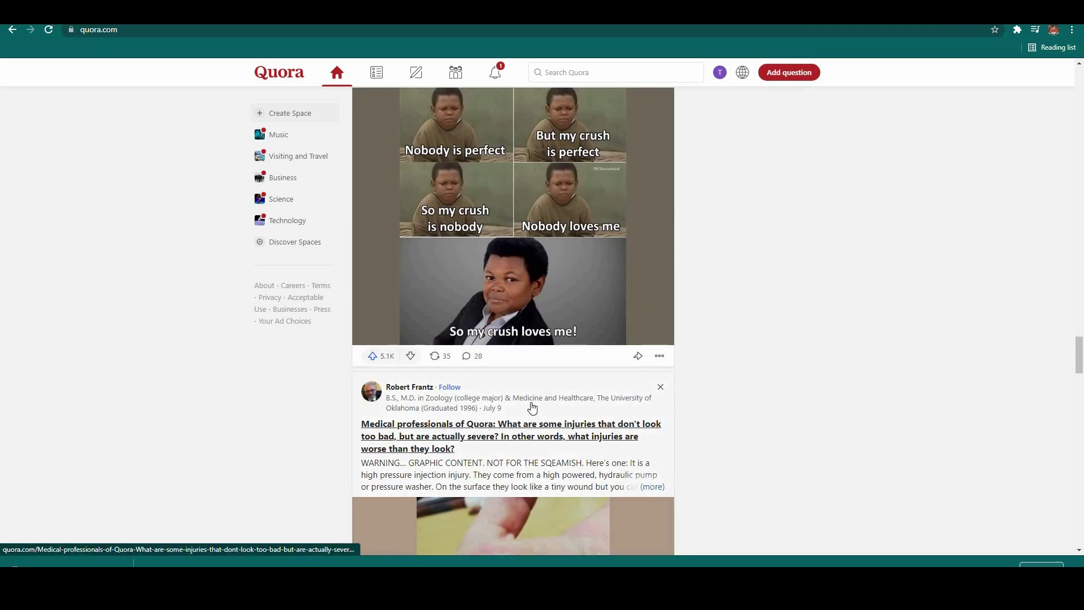
{"action": "scroll", "coordinate": [533, 407], "scroll_direction": "down", "scroll_amount": 3}
{"action": "scroll", "coordinate": [446, 382], "scroll_direction": "down", "scroll_amount": 2}
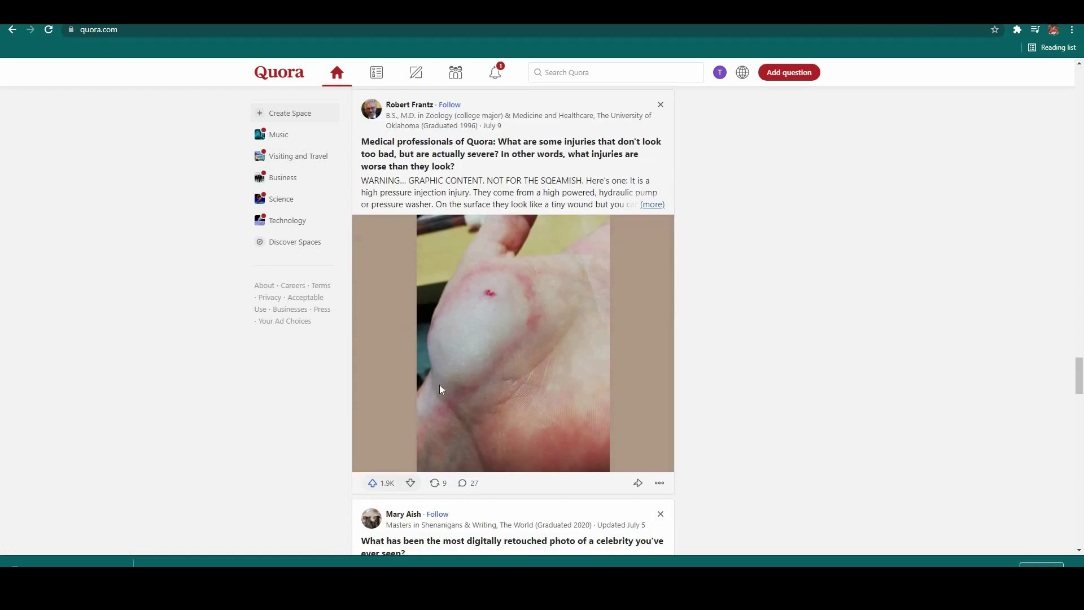
{"action": "scroll", "coordinate": [506, 395], "scroll_direction": "down", "scroll_amount": 2}
{"action": "scroll", "coordinate": [537, 402], "scroll_direction": "down", "scroll_amount": 4}
{"action": "scroll", "coordinate": [1060, 408], "scroll_direction": "down", "scroll_amount": 2}
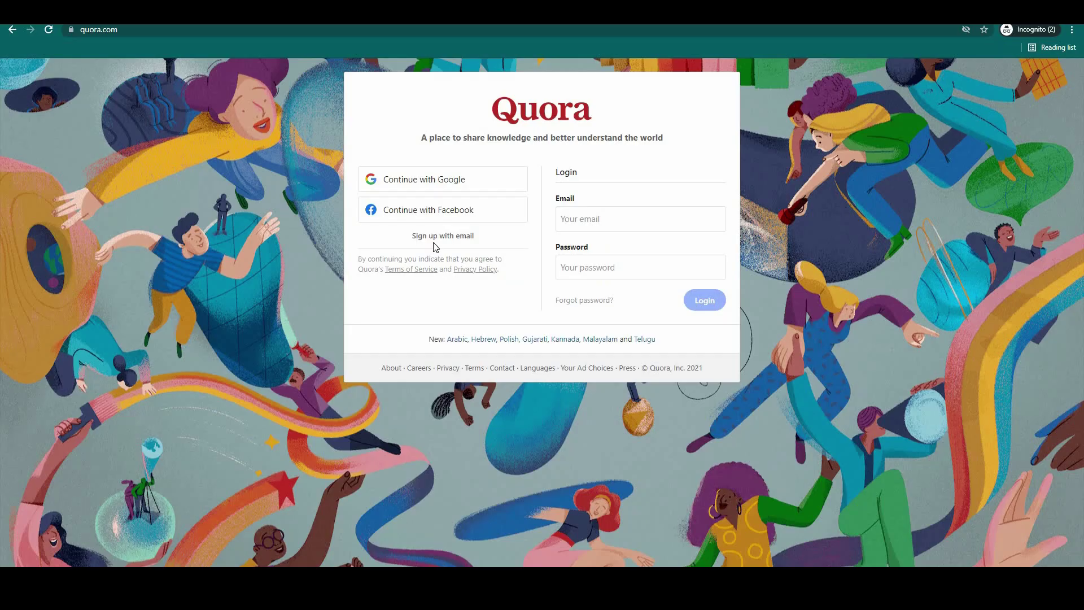
- Choose the 'Sign up with email' option on Quora's login page
{"action": "left_click", "coordinate": [447, 252]}
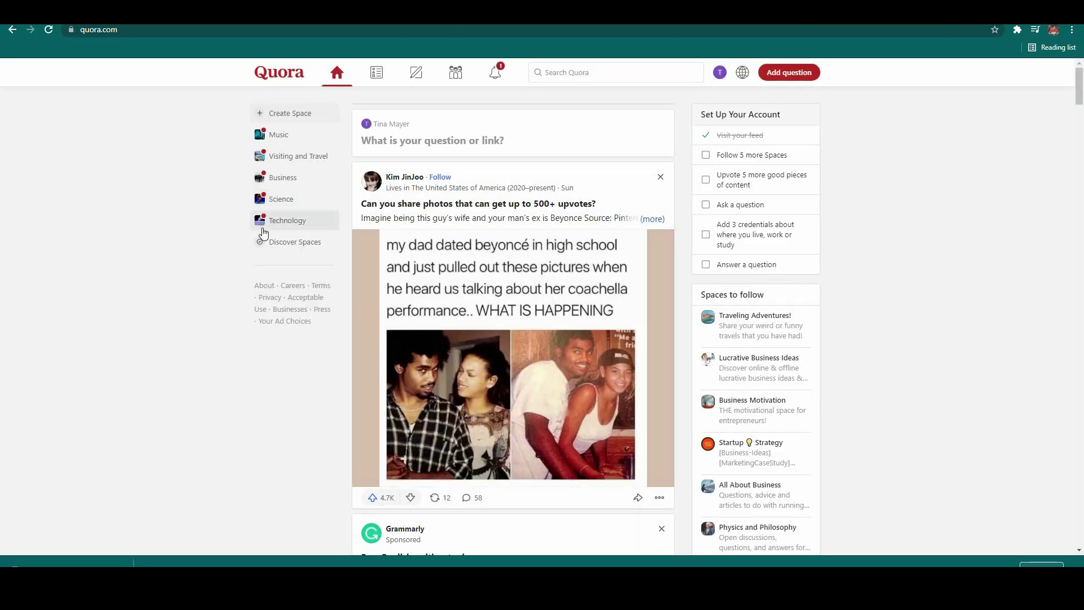
- Search Quora for 'obtain instagram followers', correcting a mistyped letter
{"action": "left_click", "coordinate": [593, 73]}
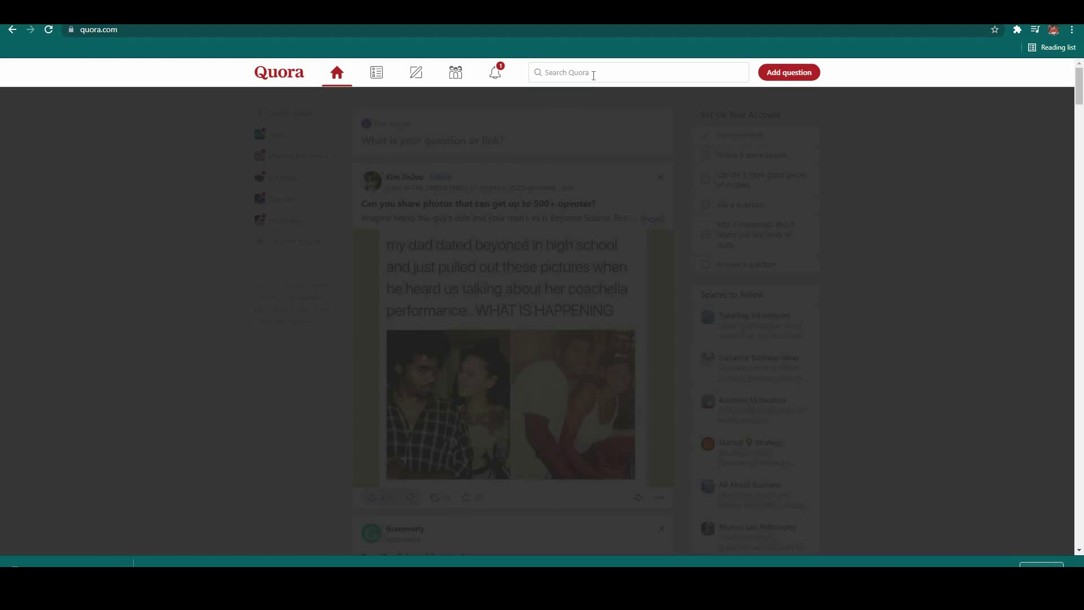
{"action": "type", "text": "How tob"}
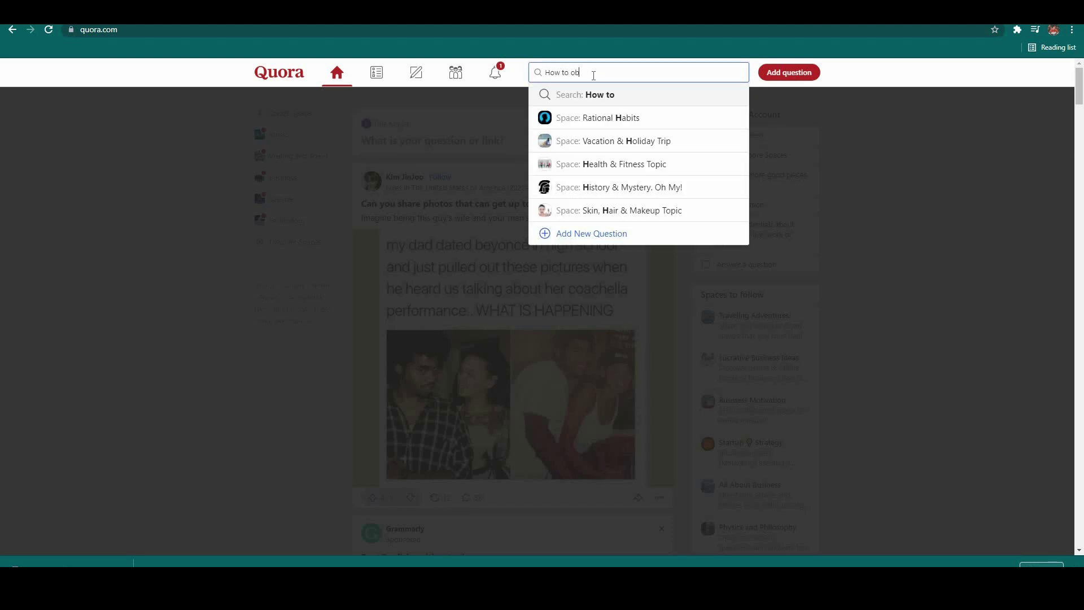
{"action": "type", "text": "tain"}
{"action": "type", "text": " more ins"}
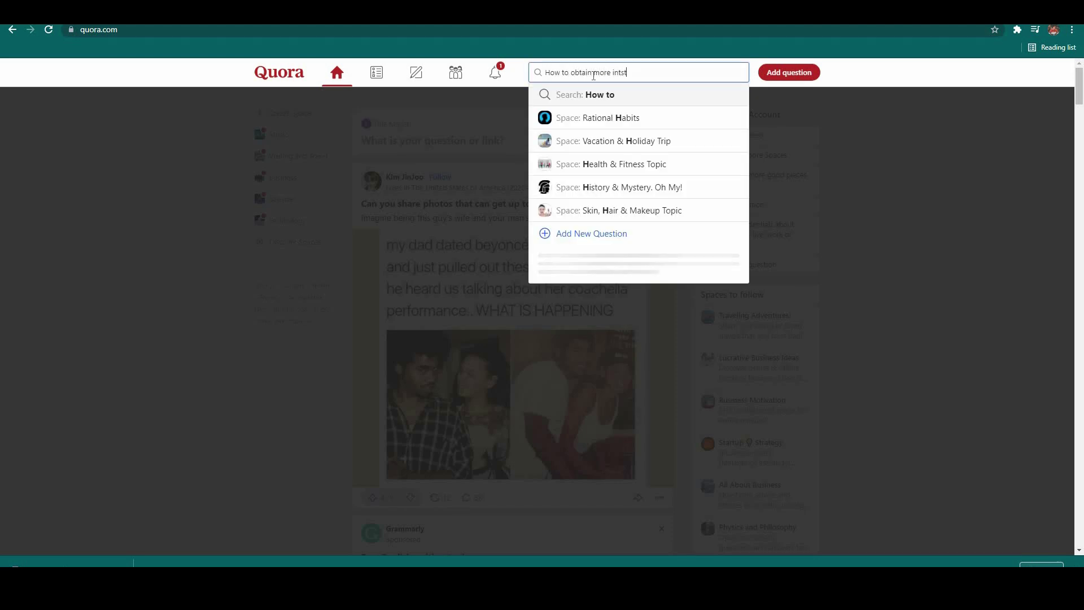
{"action": "type", "text": "ts"}
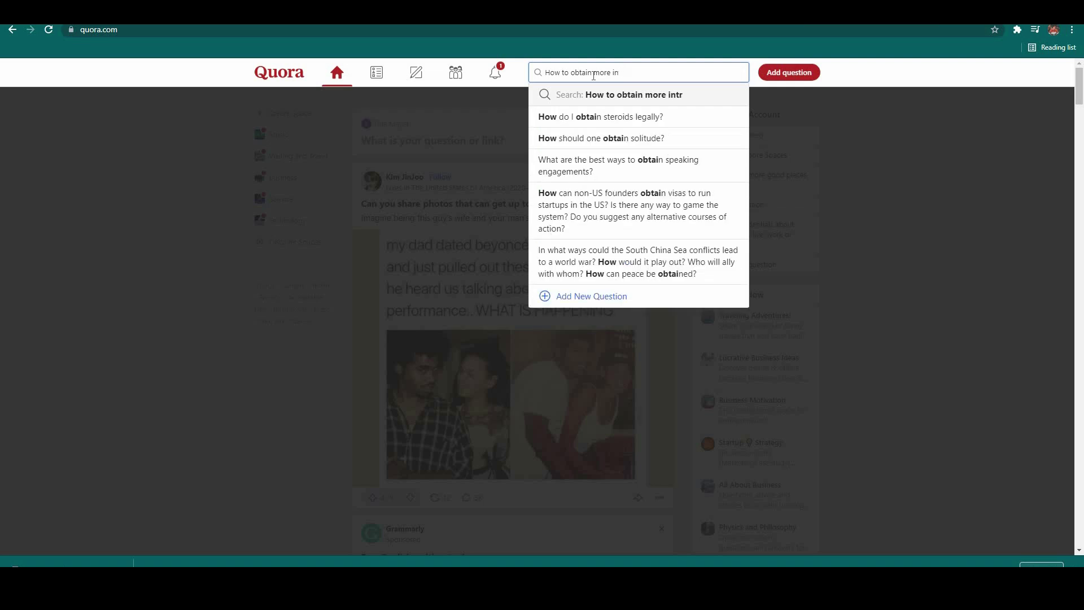
{"action": "type", "text": "stag"}
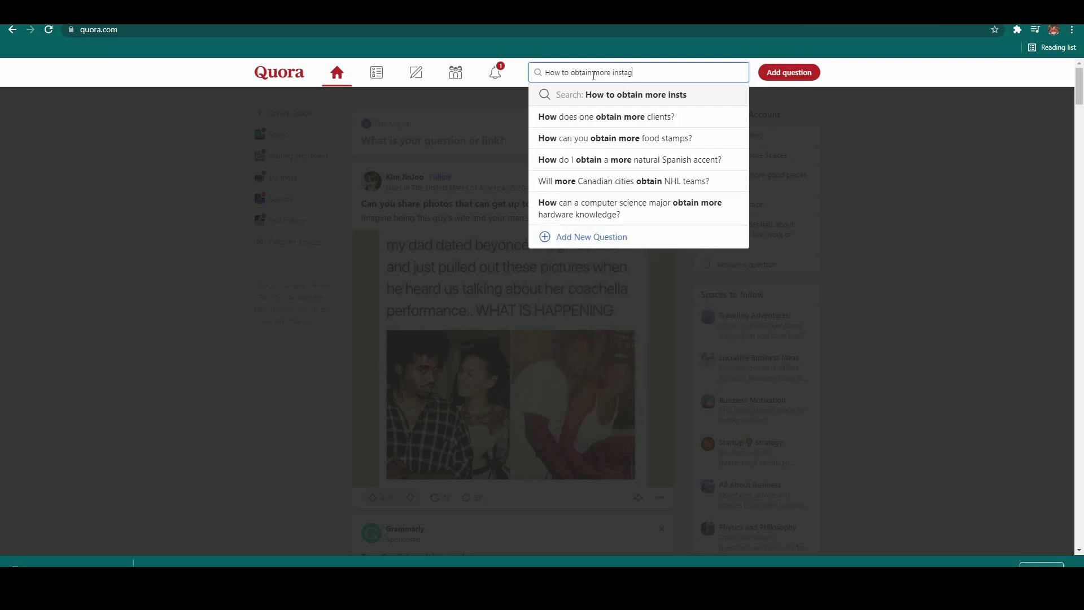
{"action": "type", "text": "ram follower"}
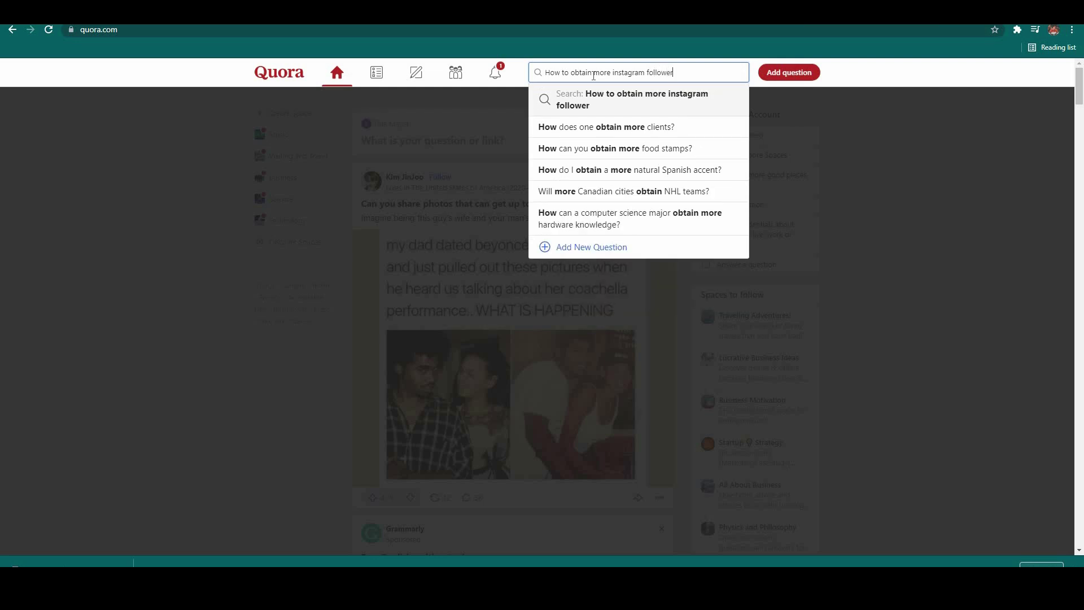
{"action": "type", "text": "s"}
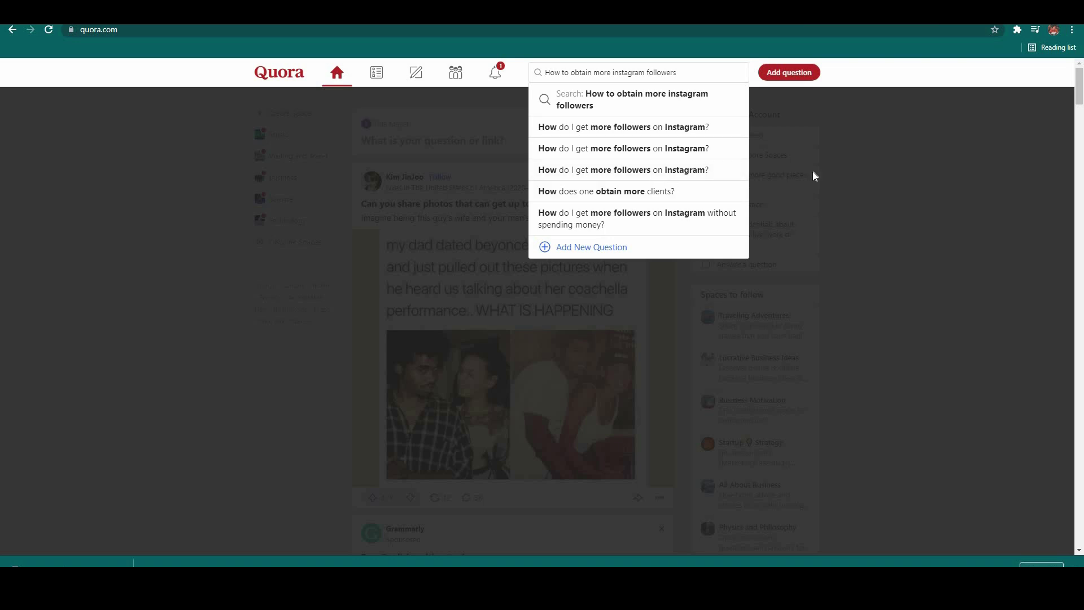
- Open the 'How do I get more followers on Instagram?' question and skim its top
{"action": "left_click", "coordinate": [621, 133]}
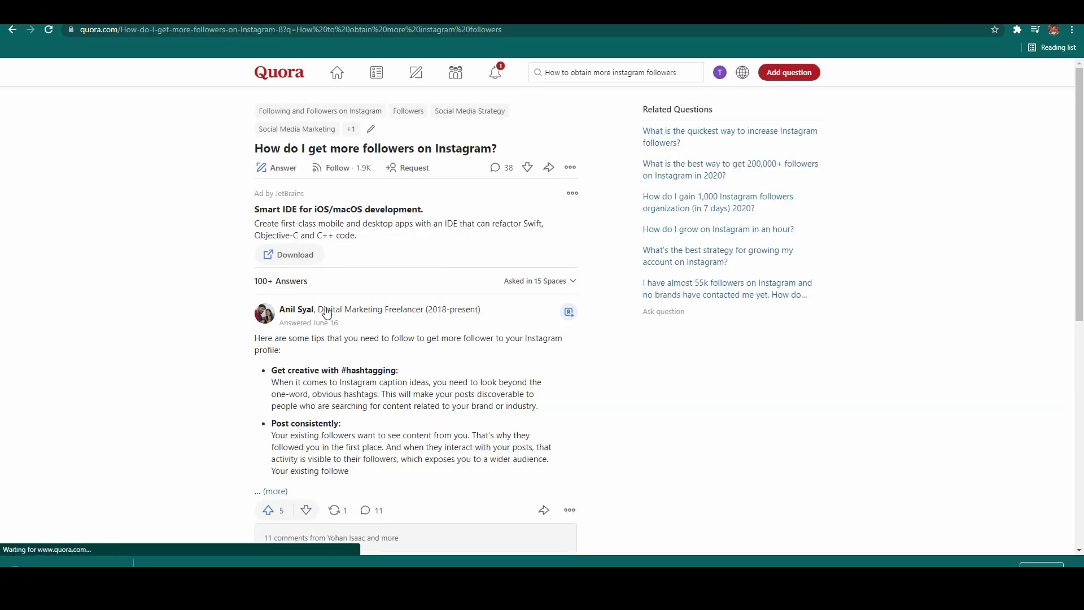
{"action": "scroll", "coordinate": [301, 344], "scroll_direction": "down", "scroll_amount": 3}
{"action": "scroll", "coordinate": [301, 344], "scroll_direction": "down", "scroll_amount": 2}
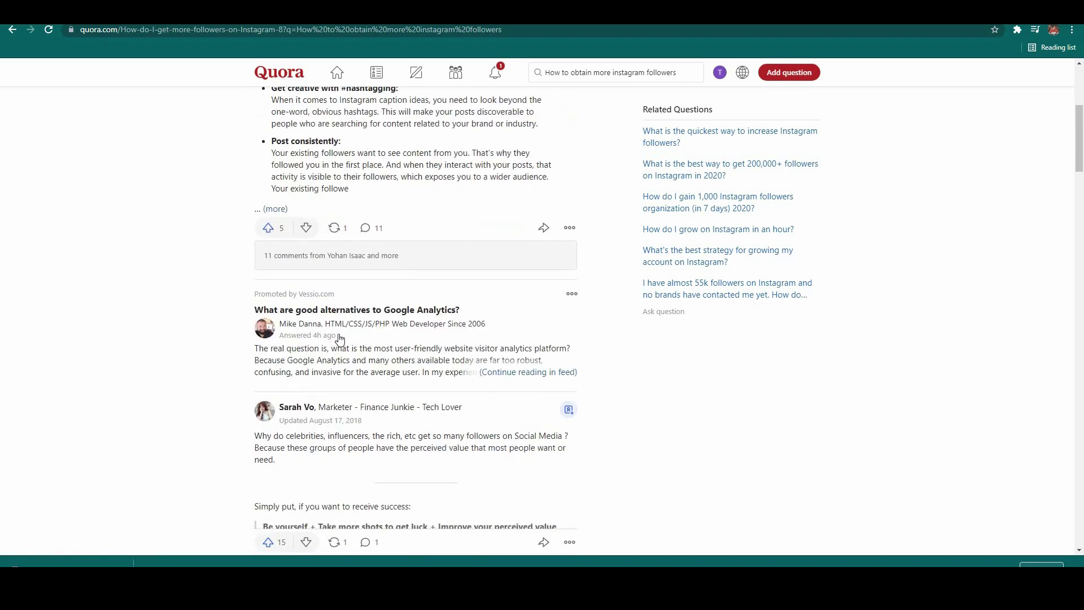
{"action": "scroll", "coordinate": [336, 434], "scroll_direction": "down", "scroll_amount": 2}
{"action": "scroll", "coordinate": [384, 280], "scroll_direction": "up", "scroll_amount": 3}
{"action": "scroll", "coordinate": [376, 291], "scroll_direction": "up", "scroll_amount": 3}
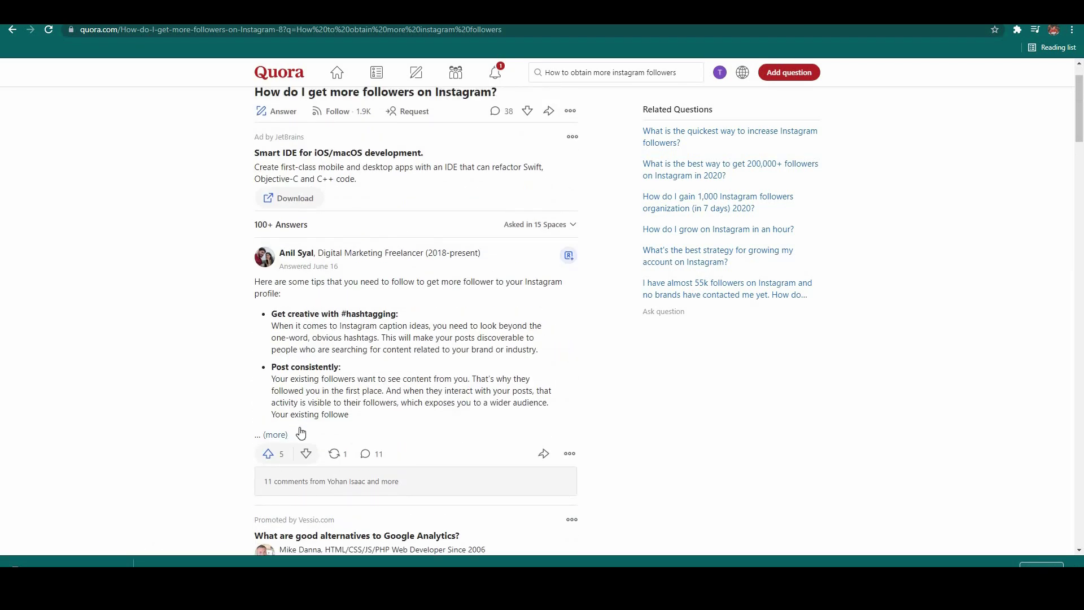
- Expand the first answer to its full text and read down through it
{"action": "left_click", "coordinate": [321, 270]}
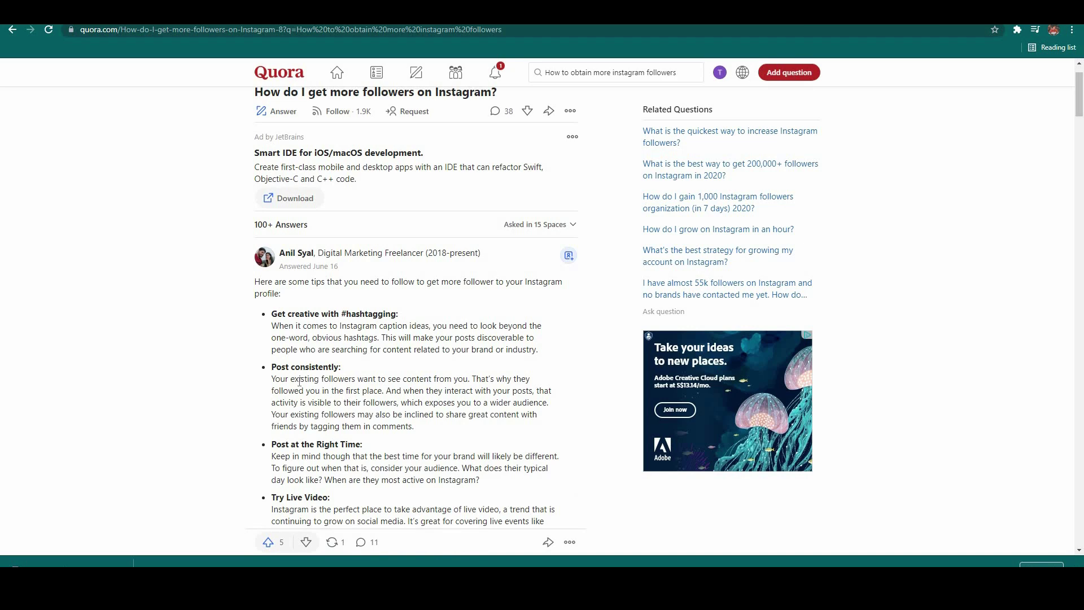
{"action": "scroll", "coordinate": [333, 316], "scroll_direction": "down", "scroll_amount": 3}
{"action": "scroll", "coordinate": [339, 353], "scroll_direction": "down", "scroll_amount": 2}
{"action": "scroll", "coordinate": [338, 352], "scroll_direction": "down", "scroll_amount": 5}
{"action": "scroll", "coordinate": [367, 367], "scroll_direction": "down", "scroll_amount": 3}
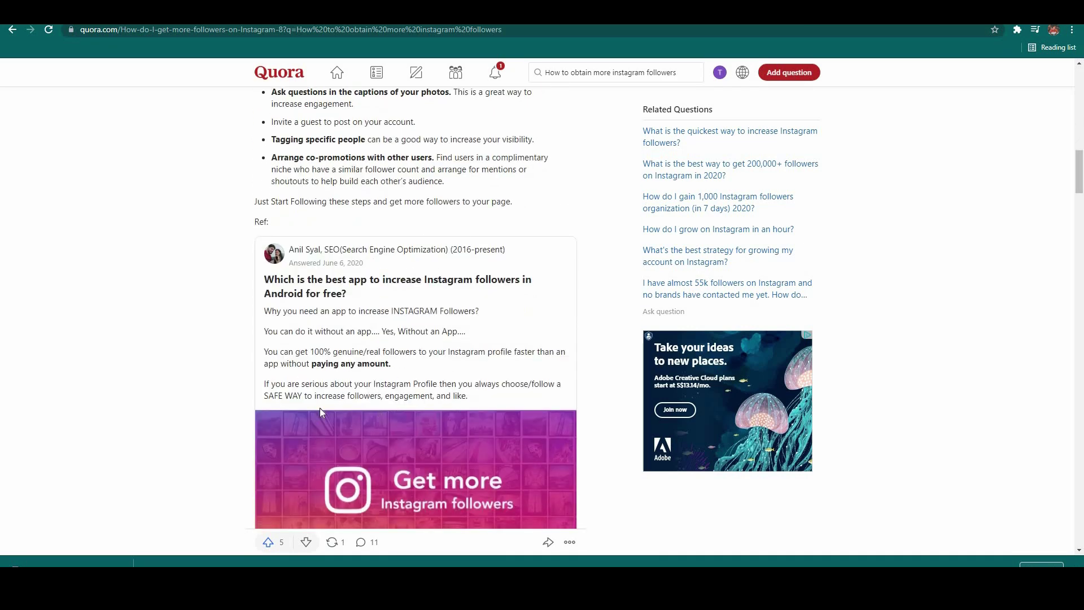
{"action": "right_click", "coordinate": [320, 410]}
{"action": "scroll", "coordinate": [320, 410], "scroll_direction": "down", "scroll_amount": 3}
{"action": "scroll", "coordinate": [395, 373], "scroll_direction": "down", "scroll_amount": 5}
{"action": "scroll", "coordinate": [418, 359], "scroll_direction": "down", "scroll_amount": 5}
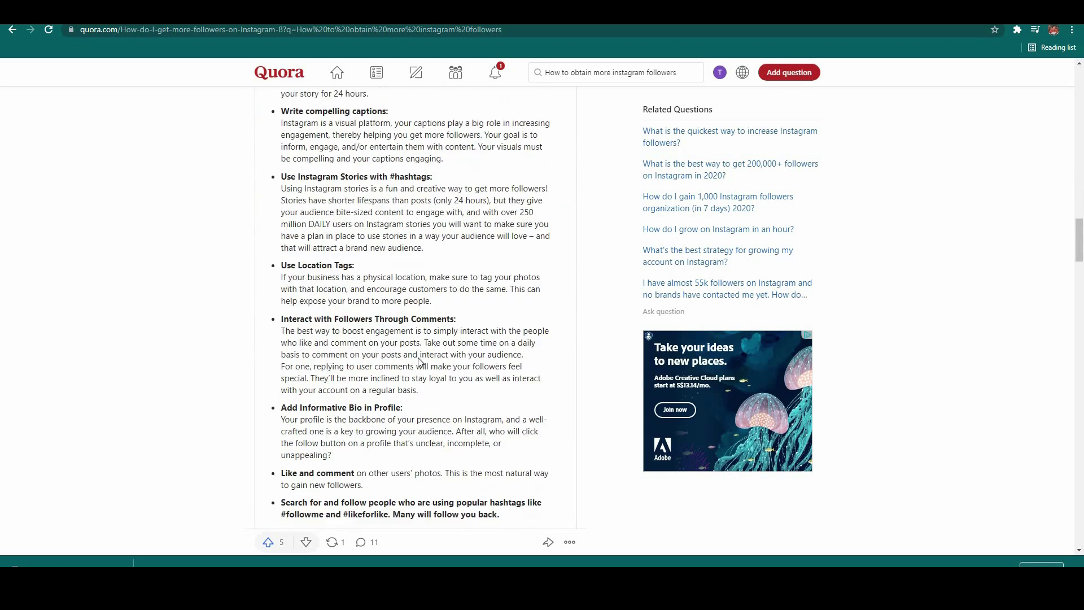
{"action": "scroll", "coordinate": [419, 359], "scroll_direction": "down", "scroll_amount": 7}
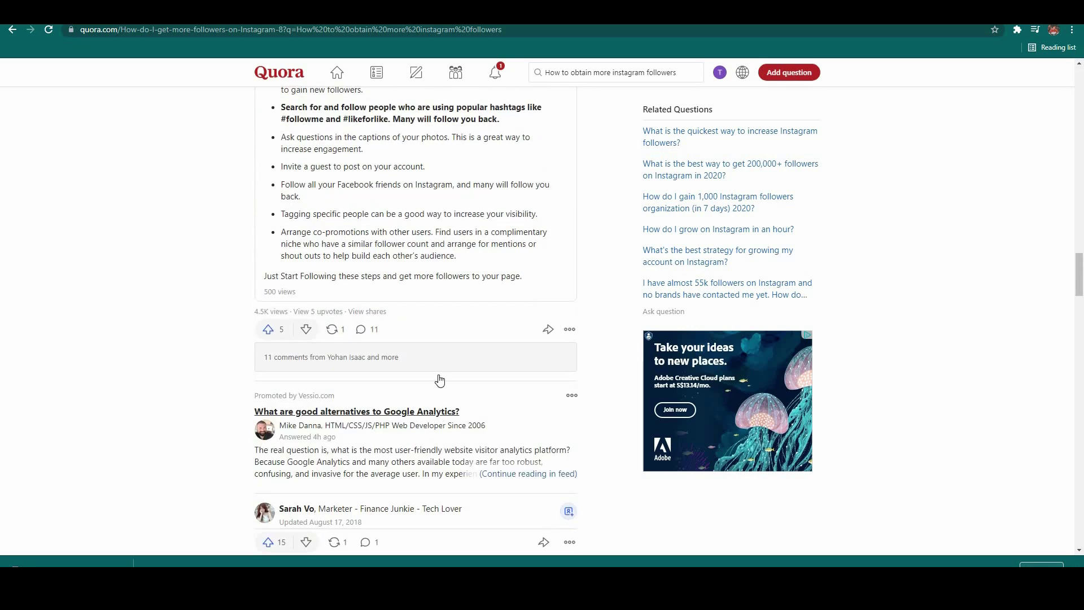
{"action": "scroll", "coordinate": [440, 380], "scroll_direction": "down", "scroll_amount": 5}
- Expand the answer about perceived value and scroll through the remaining answers
{"action": "left_click", "coordinate": [367, 452]}
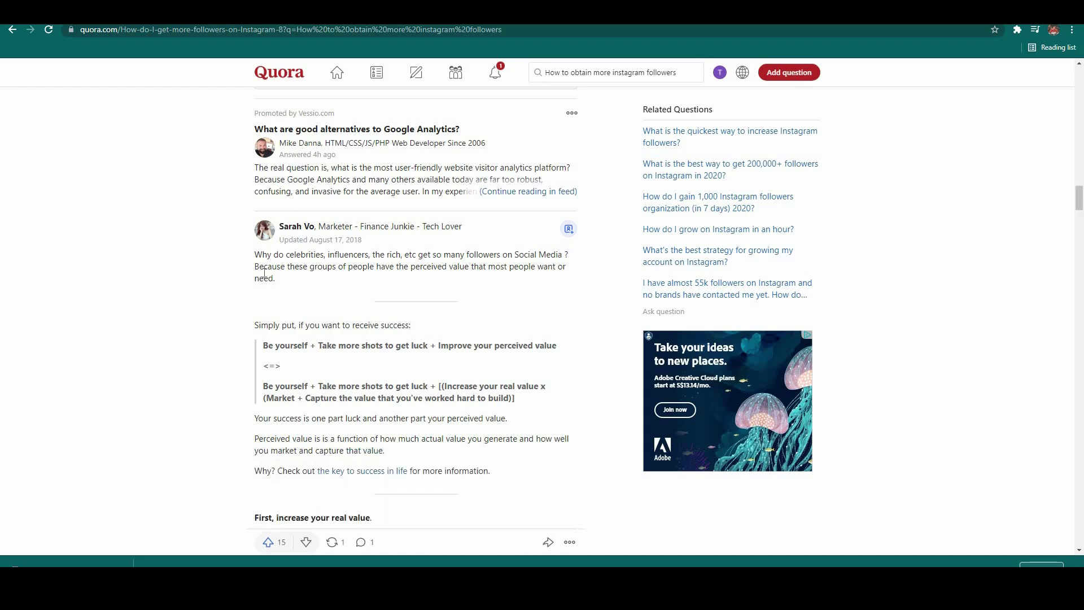
{"action": "scroll", "coordinate": [368, 308], "scroll_direction": "down", "scroll_amount": 3}
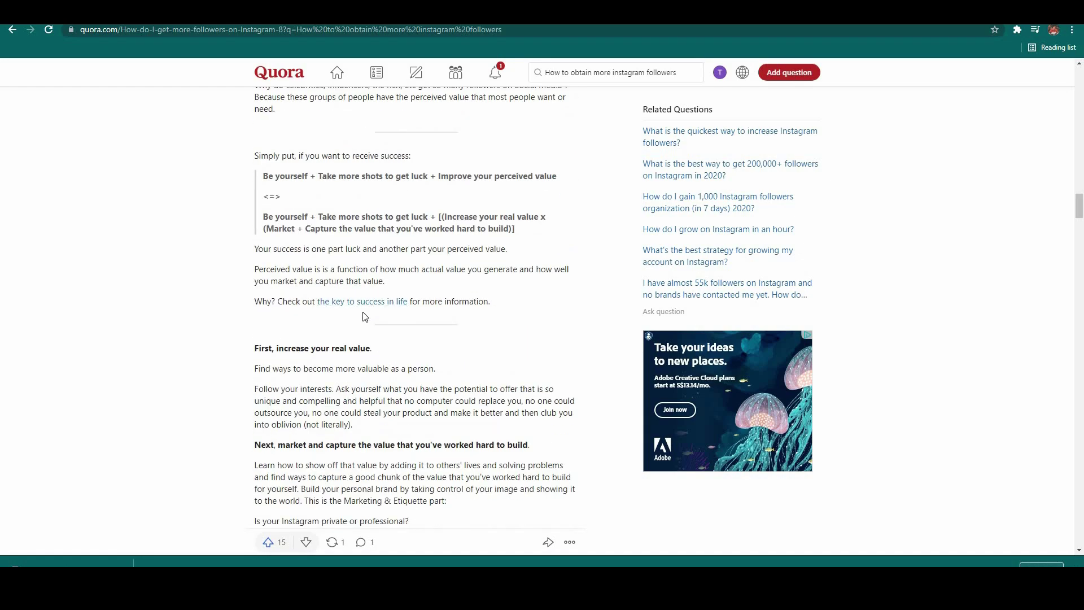
{"action": "scroll", "coordinate": [364, 316], "scroll_direction": "down", "scroll_amount": 3}
{"action": "scroll", "coordinate": [364, 317], "scroll_direction": "down", "scroll_amount": 8}
{"action": "scroll", "coordinate": [363, 316], "scroll_direction": "down", "scroll_amount": 8}
{"action": "scroll", "coordinate": [363, 317], "scroll_direction": "down", "scroll_amount": 6}
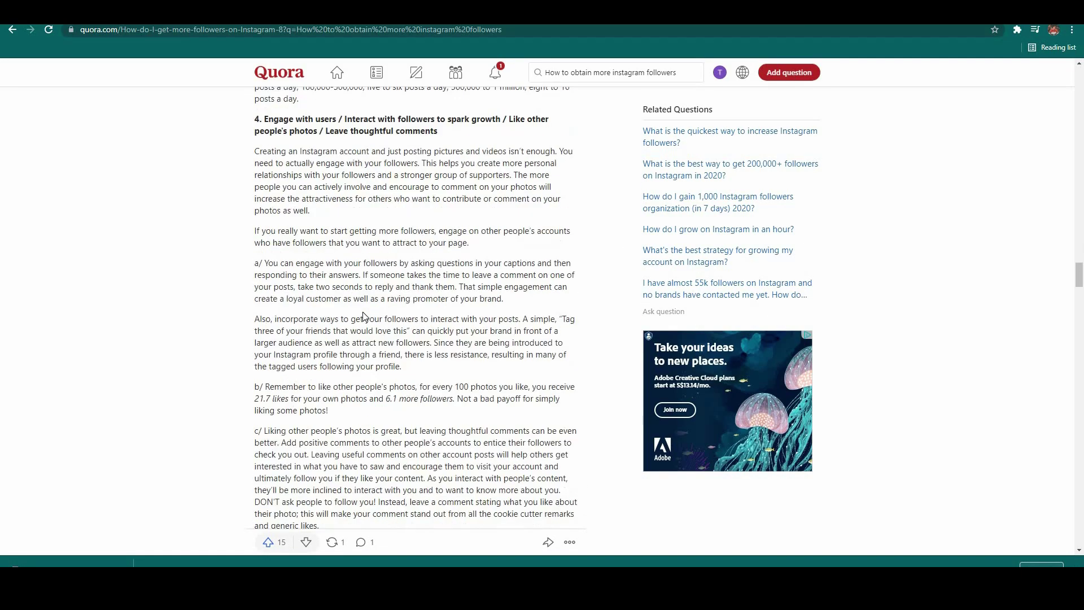
{"action": "scroll", "coordinate": [363, 316], "scroll_direction": "down", "scroll_amount": 6}
{"action": "scroll", "coordinate": [350, 307], "scroll_direction": "down", "scroll_amount": 6}
{"action": "scroll", "coordinate": [333, 299], "scroll_direction": "down", "scroll_amount": 6}
{"action": "scroll", "coordinate": [316, 291], "scroll_direction": "down", "scroll_amount": 3}
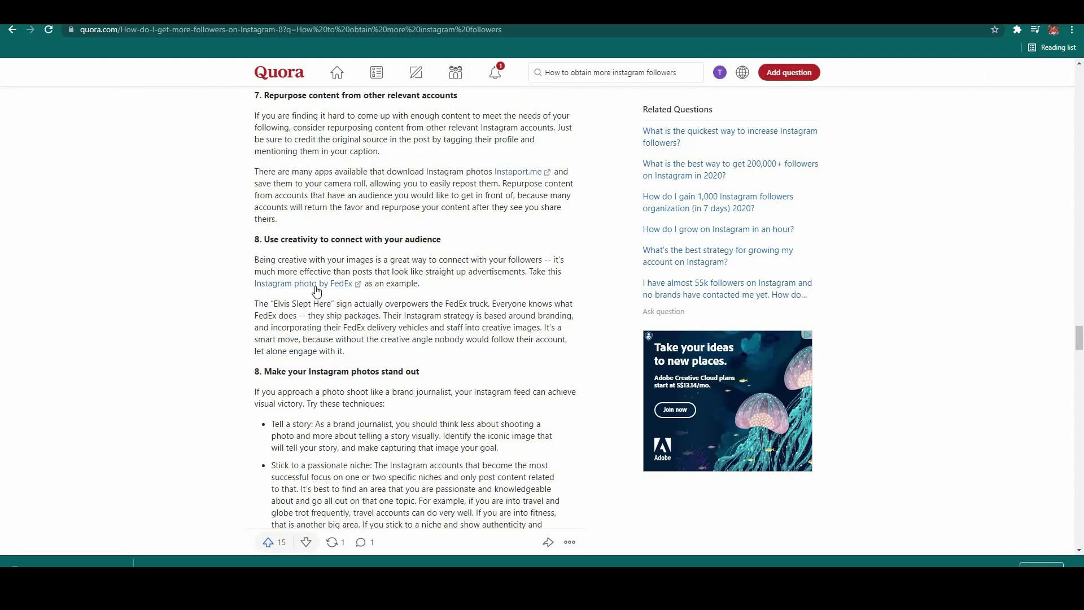
{"action": "scroll", "coordinate": [316, 291], "scroll_direction": "down", "scroll_amount": 1}
{"action": "scroll", "coordinate": [339, 243], "scroll_direction": "down", "scroll_amount": 5}
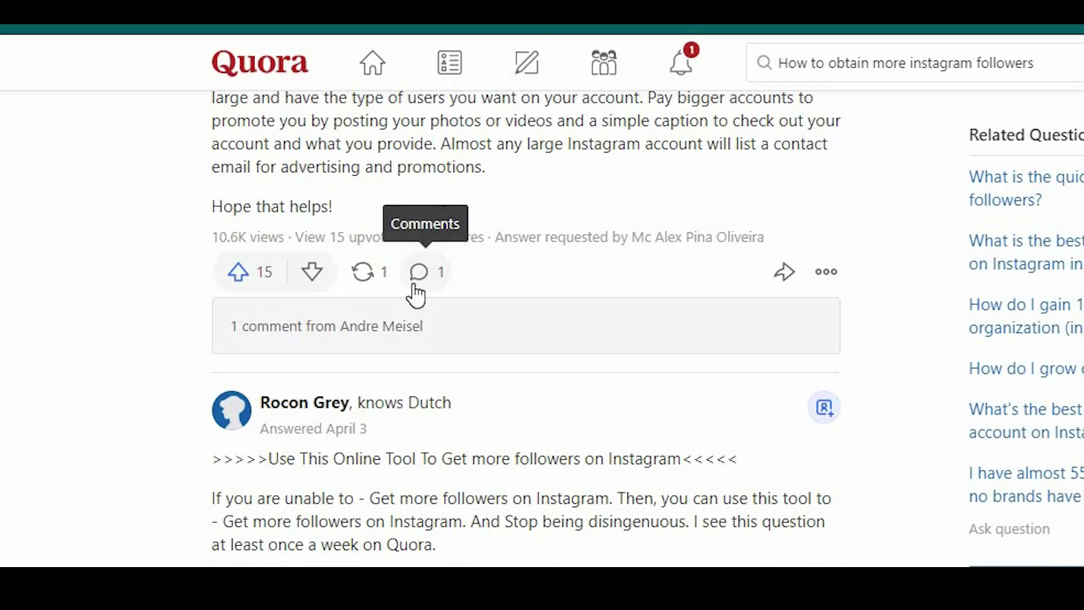
- Open the answer's comment thread, glancing at the Google Docs promo script tab and back
{"action": "left_click", "coordinate": [415, 286]}
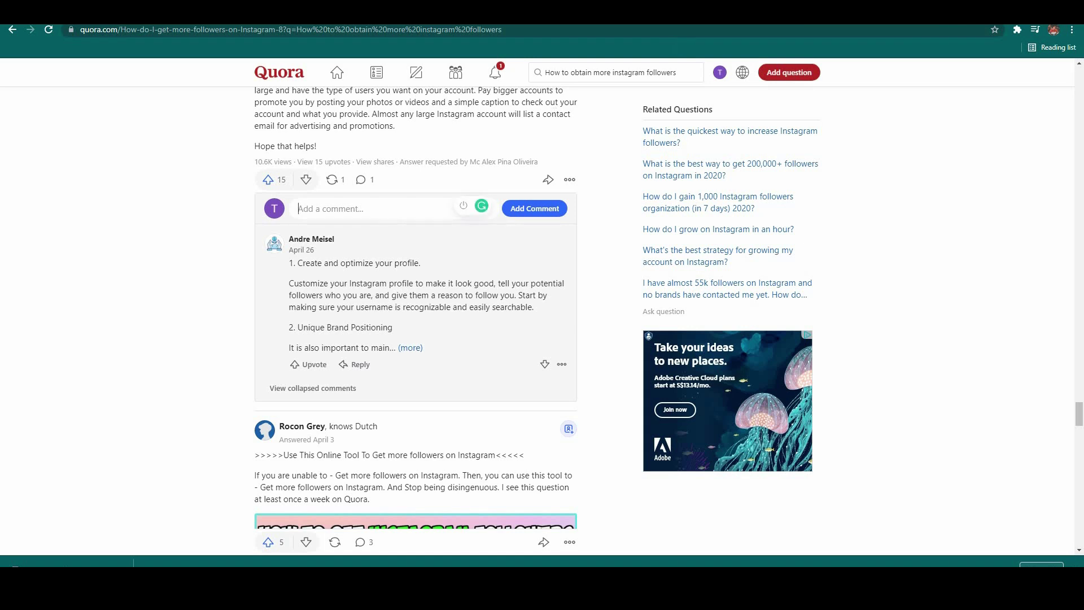
{"action": "key", "text": "ctrl+Tab"}
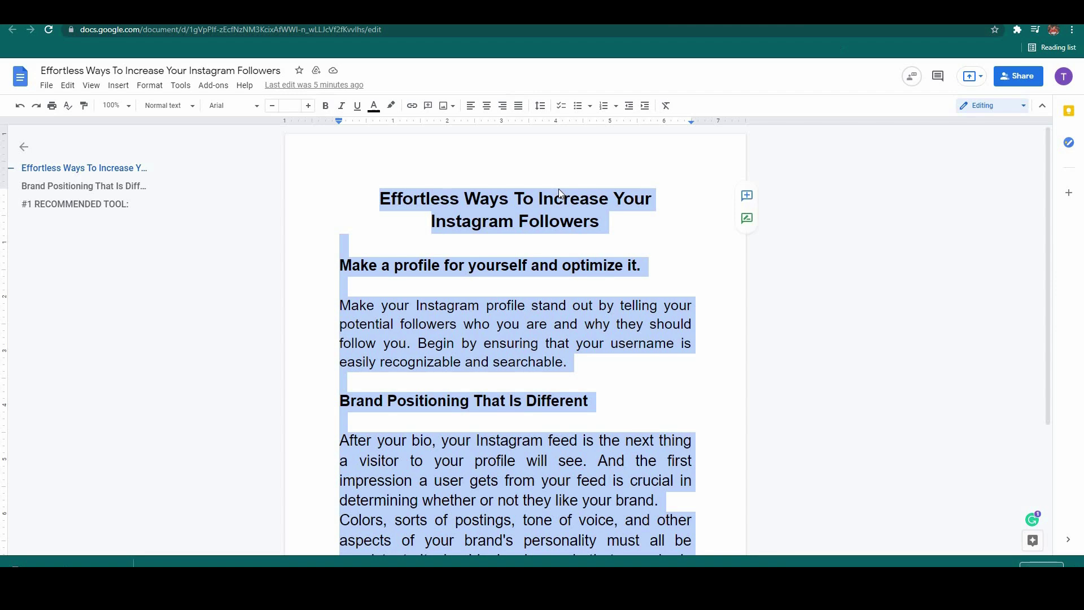
{"action": "key", "text": "ctrl+Tab"}
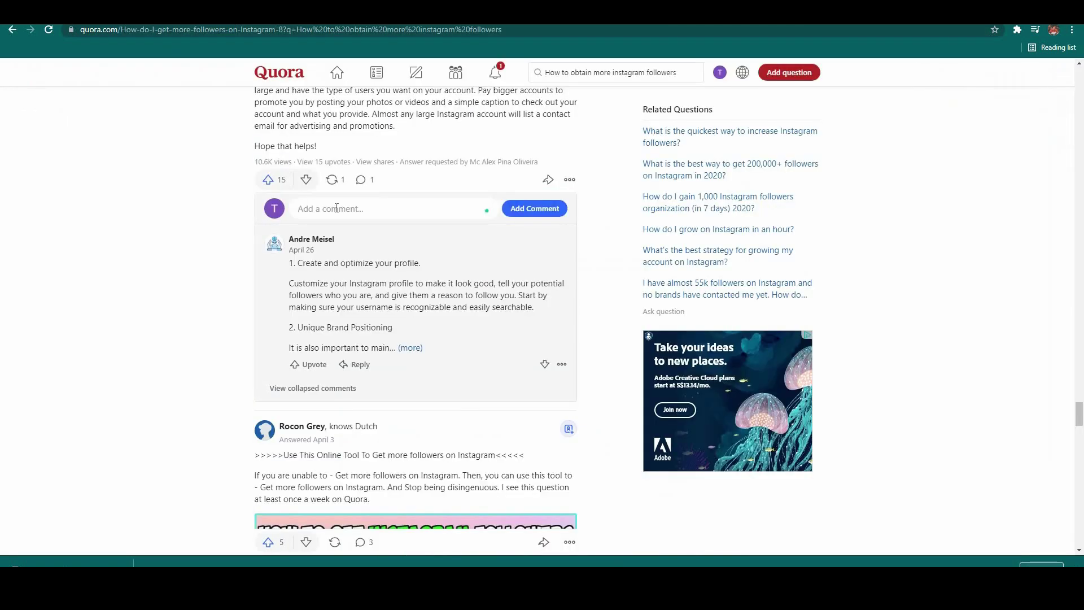
- Paste the promo script into the comment box and select its '#1 RECOMMENDED TOOL:' line
{"action": "type", "text": "Effortless Ways To Increase Your Instagram Followers Make a profile for yourself and optimize it. Make your Instagram profile stand out by telling your potential followers who you are and why they should follow you. Begin by ensuring that your username is easily recognizable and searchable. Brand Positioning That Is Different After your bio, your Instagram feed is the next thing a visitor to your profile will see. And the first impression a user gets from your feed is crucial in determining whether or not they like your brand. Colors, sorts of postings, tone of voice, and other aspects of your brand's personality must all be consistent. It should also be such that everybody who sees your post quickly associates it with your company. #1 RECOMMENDED TOOL:"}
{"action": "triple_click", "coordinate": [432, 333]}
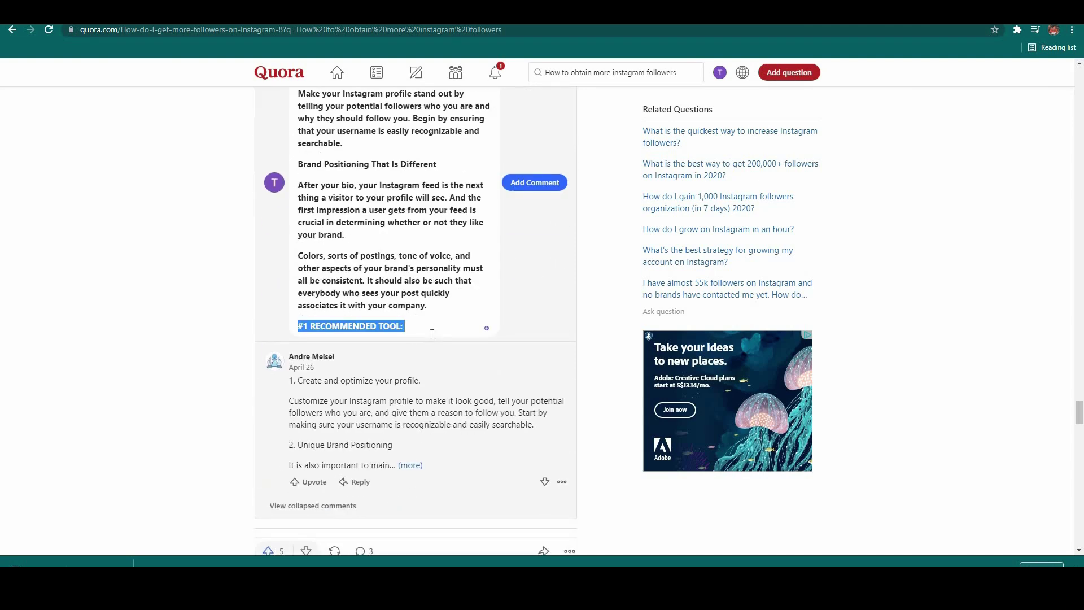
{"action": "scroll", "coordinate": [433, 333], "scroll_direction": "up", "scroll_amount": 1}
{"action": "scroll", "coordinate": [432, 333], "scroll_direction": "up", "scroll_amount": 1}
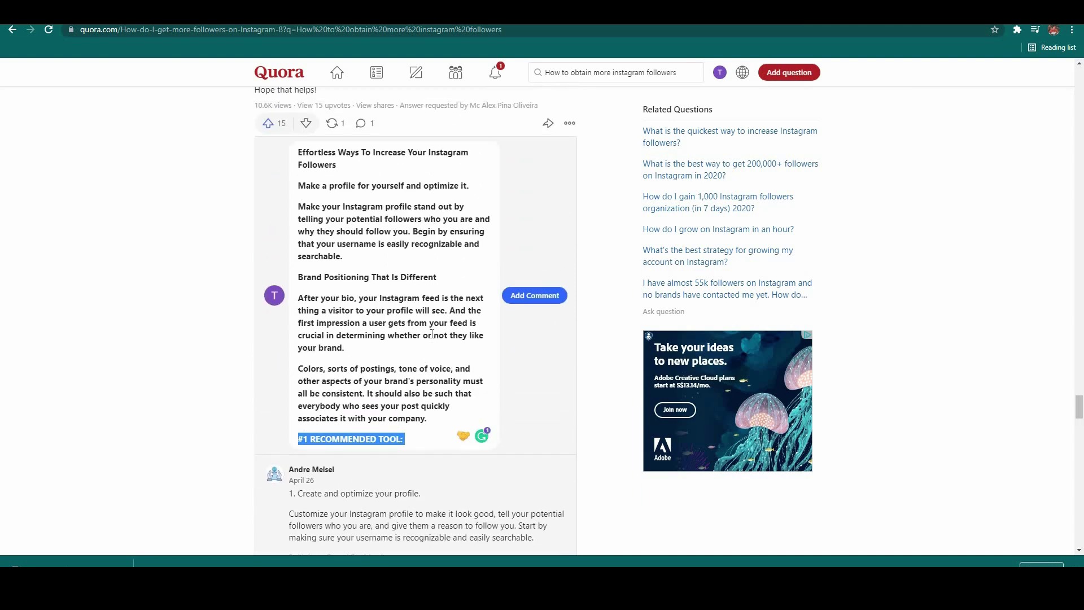